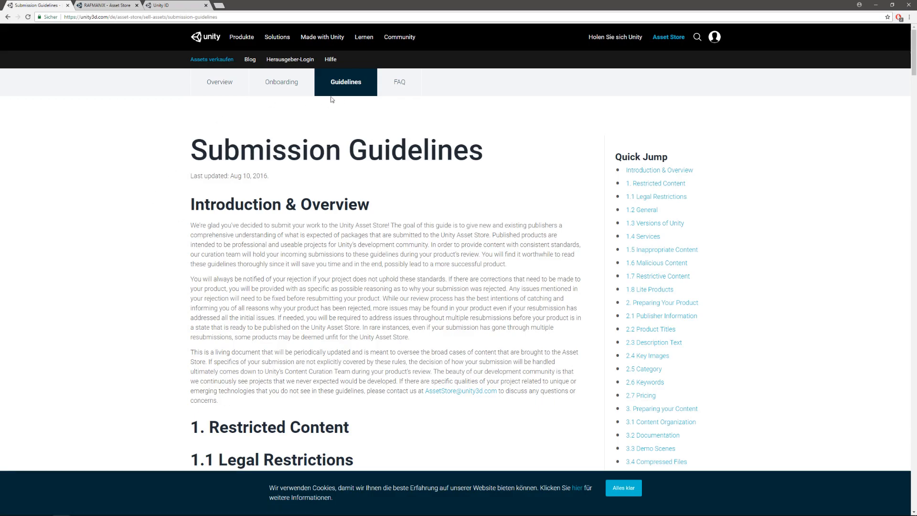
# - Read through the Submission Guidelines, covering the legal restrictions, product licences, general rules and Unity version requirements
pyautogui.scroll(-4, 162, 225)
pyautogui.scroll(-5, 162, 225)
pyautogui.scroll(-4, 162, 224)
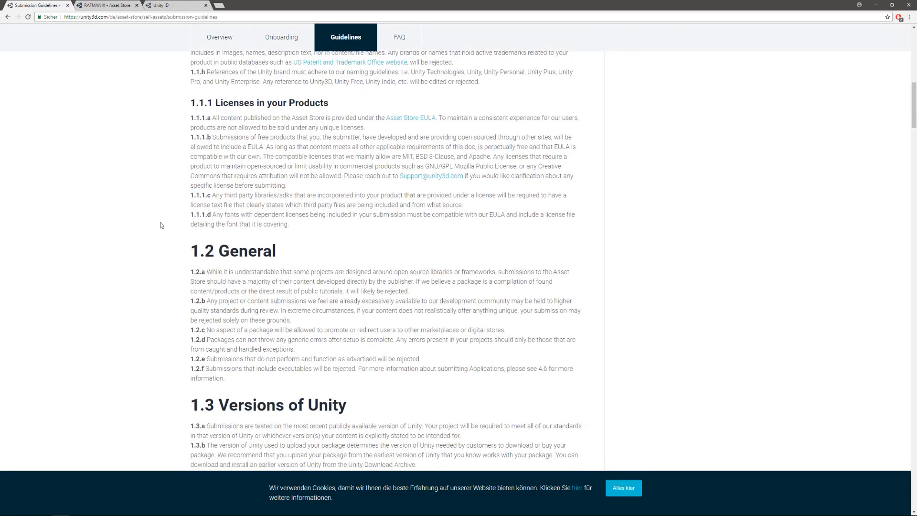
pyautogui.scroll(-2, 161, 225)
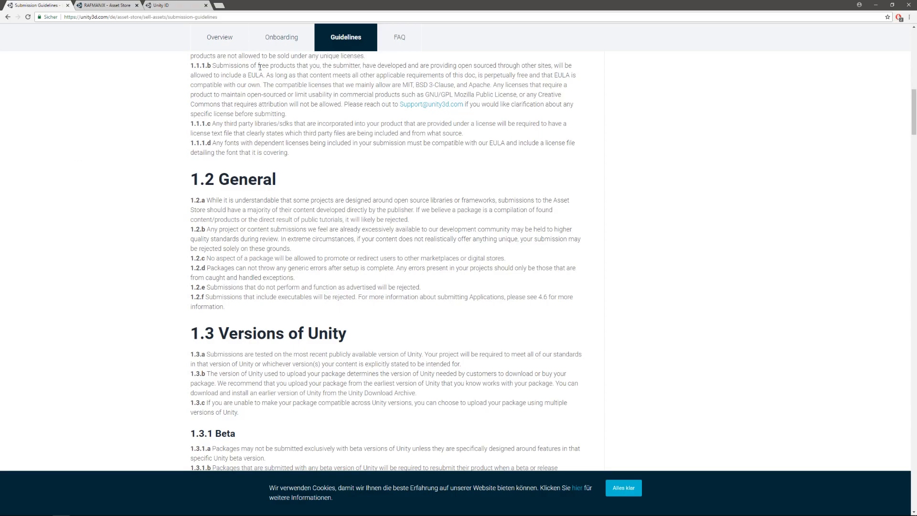
# - Return to the Asset Store home page, sign in to publisher administration and open the form for creating a new Asset Store publisher
pyautogui.click(7, 17)
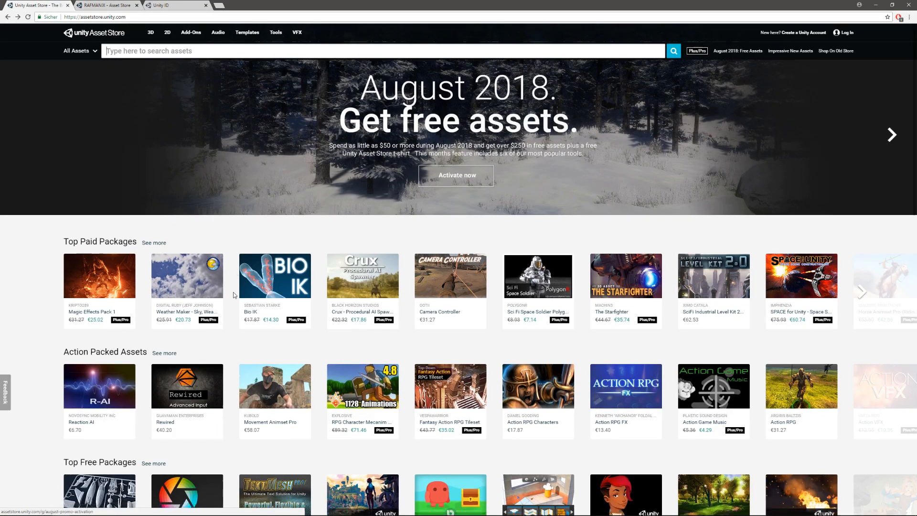
pyautogui.scroll(-20, 233, 292)
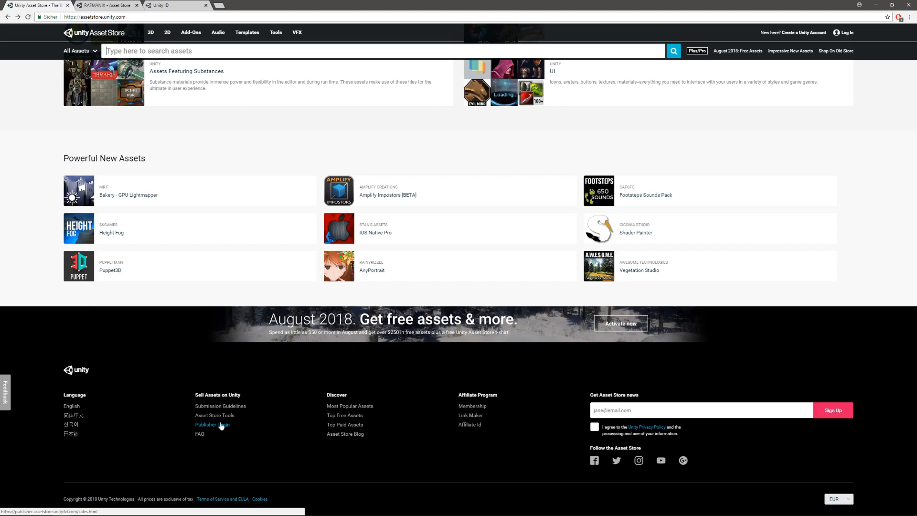
pyautogui.click(175, 5)
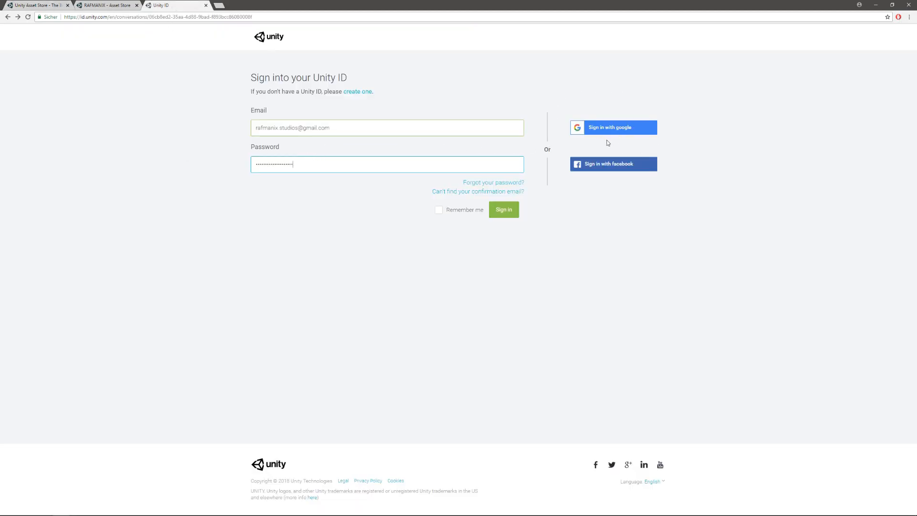
pyautogui.click(505, 210)
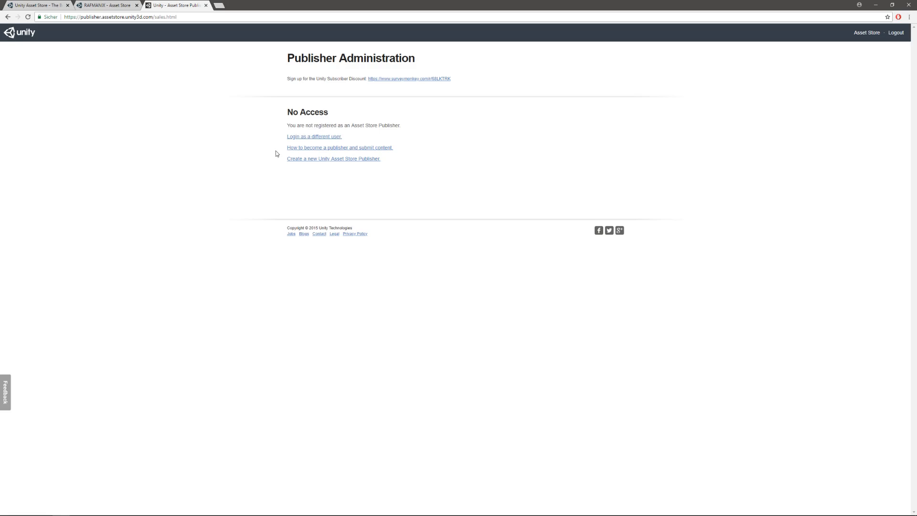
pyautogui.click(347, 163)
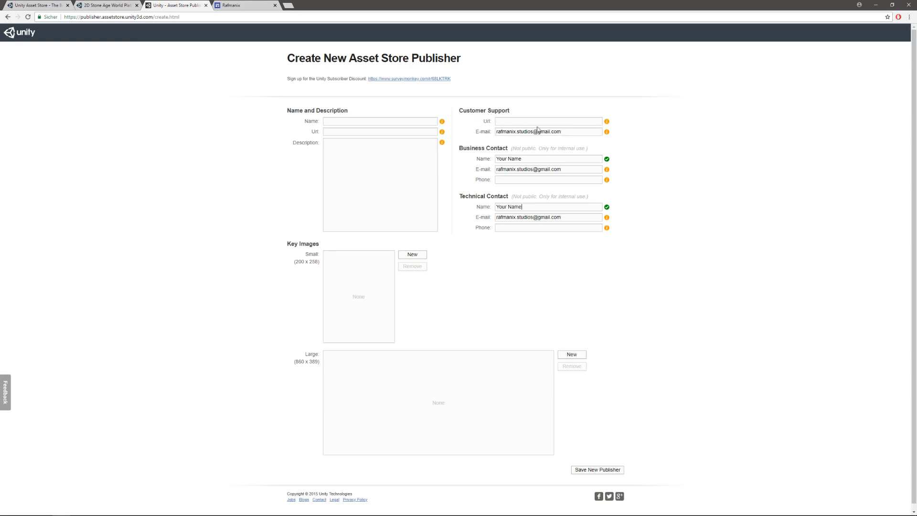
pyautogui.click(255, 7)
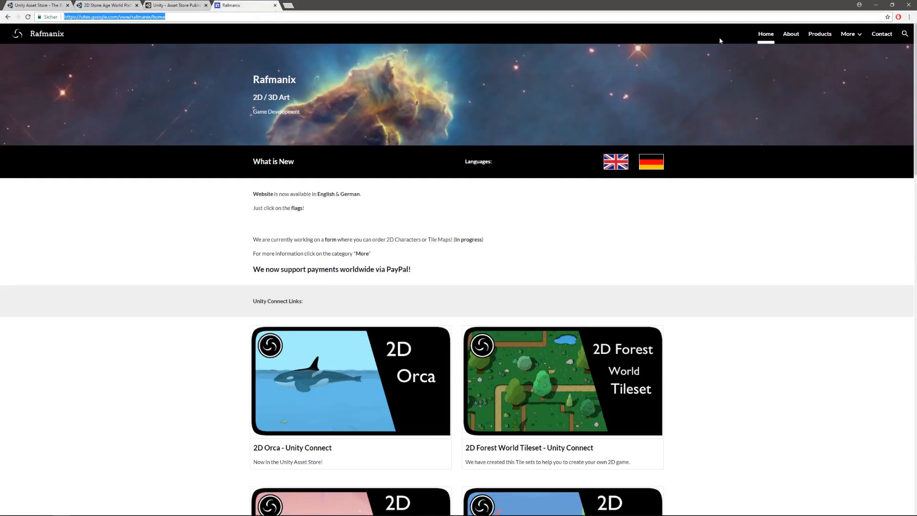
pyautogui.click(881, 34)
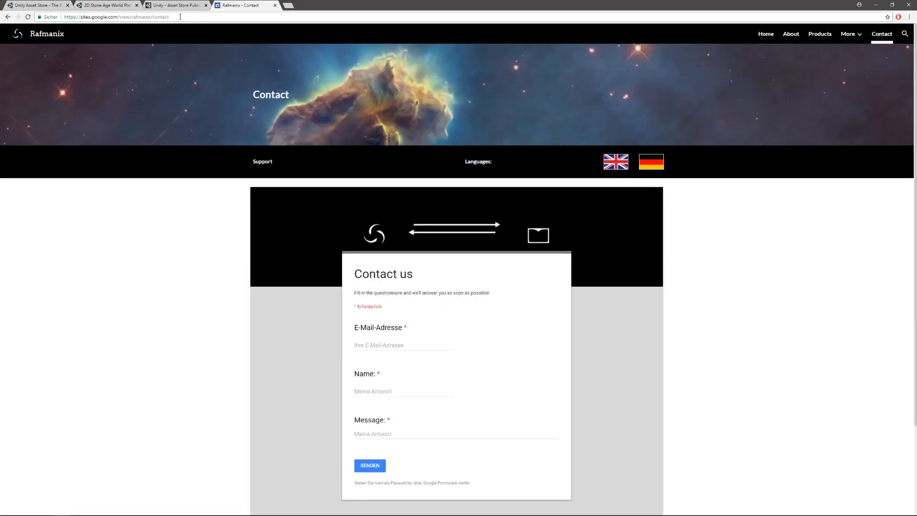
pyautogui.click(277, 16)
pyautogui.hotkey('ctrl', 'c')
pyautogui.click(163, 5)
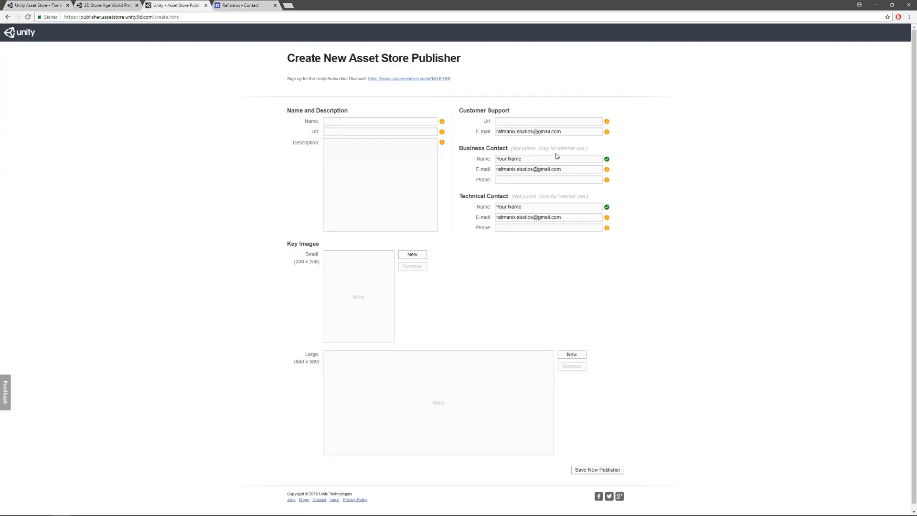
pyautogui.click(505, 121)
pyautogui.hotkey('ctrl', 'v')
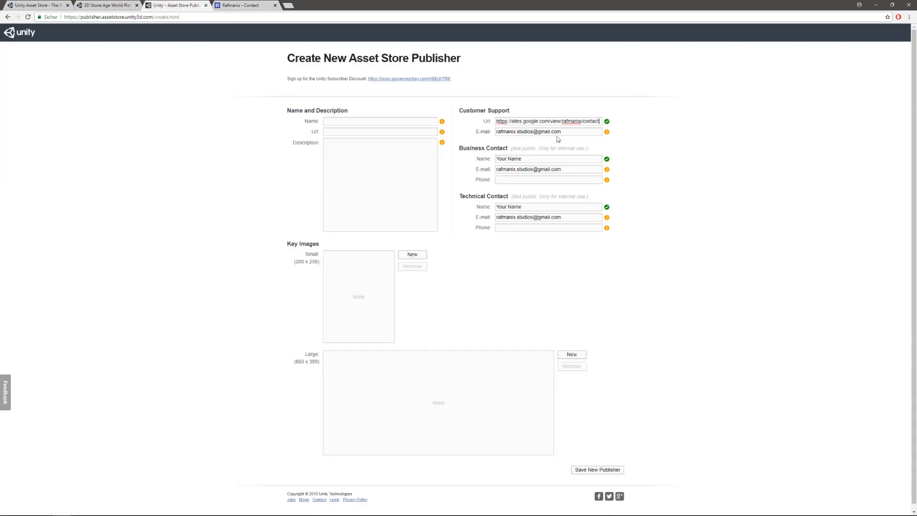
pyautogui.click(569, 133)
pyautogui.click(110, 5)
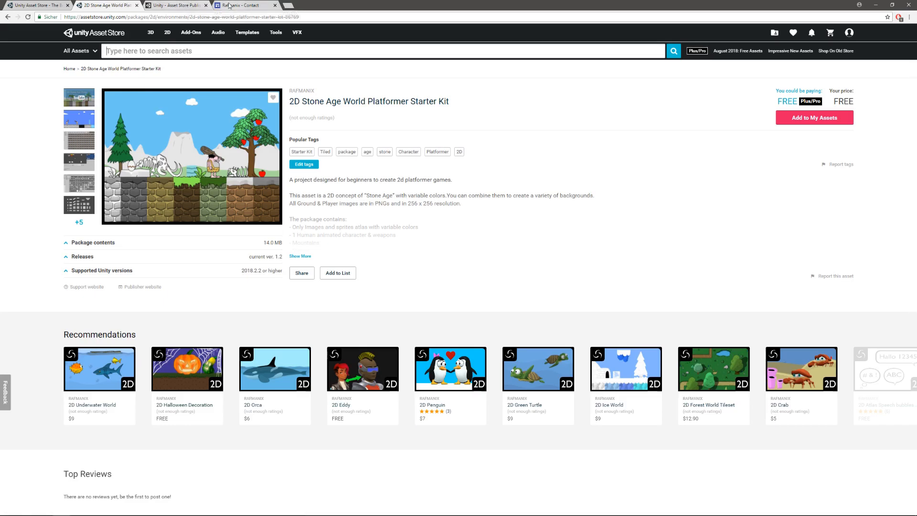
pyautogui.click(186, 6)
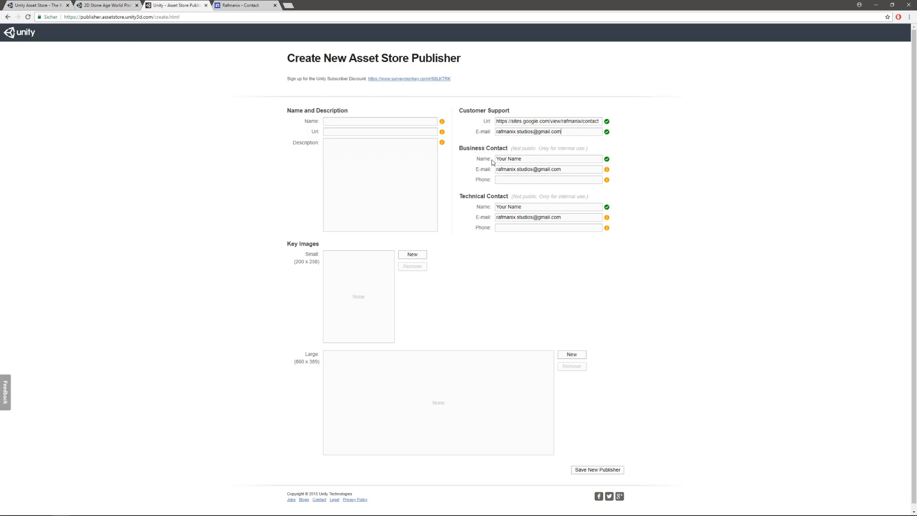
# - Enter the phone numbers for the business and technical contacts and confirm both contact e-mails
pyautogui.click(504, 181)
pyautogui.write('+123456789')
pyautogui.click(553, 169)
pyautogui.click(568, 219)
pyautogui.click(499, 228)
pyautogui.write('+123456789')
# - Consult the existing RAFMANIX publisher page on the Asset Store and name the new publisher "RAFMANIX Tutorial"
pyautogui.click(105, 7)
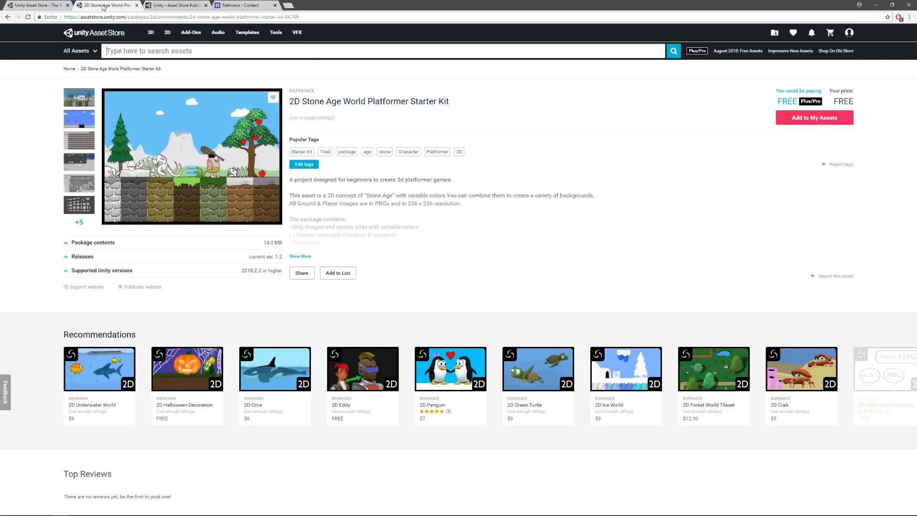
pyautogui.click(300, 91)
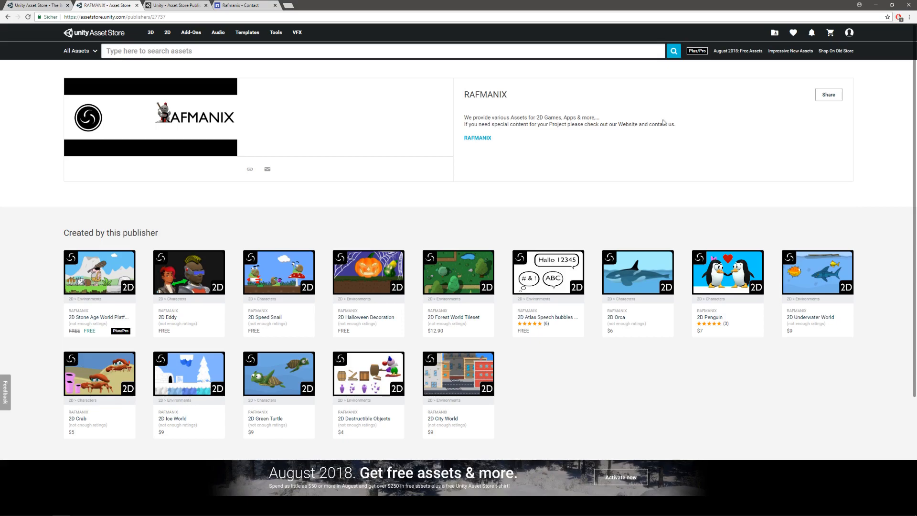
pyautogui.click(173, 6)
pyautogui.click(342, 122)
pyautogui.write('RAFMANIX Tutorial')
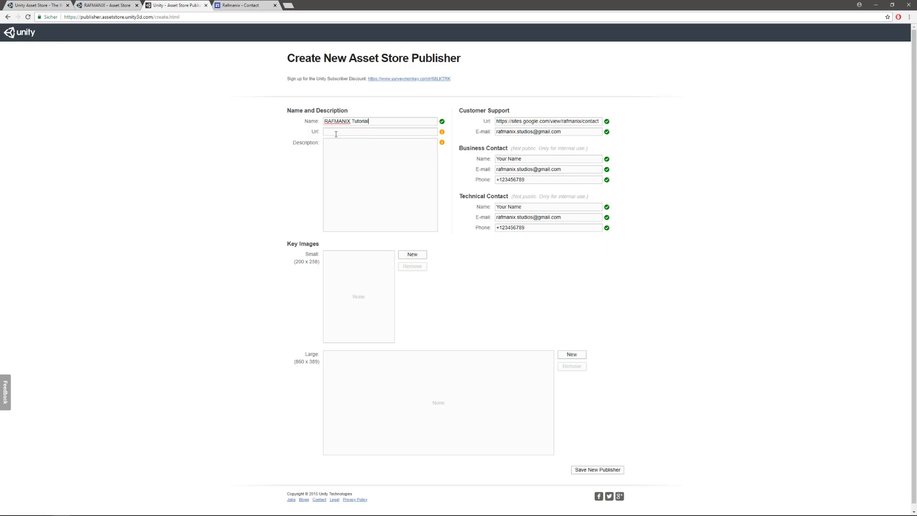
pyautogui.click(336, 134)
pyautogui.click(237, 7)
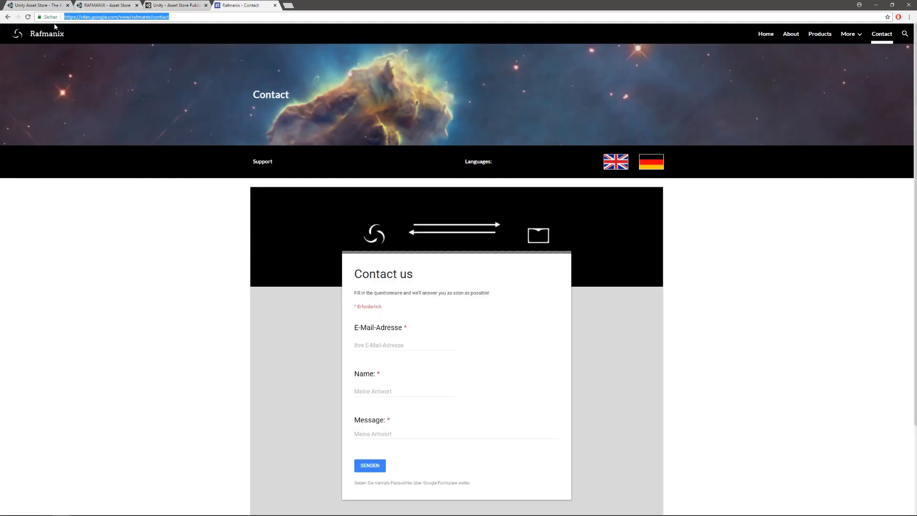
pyautogui.click(764, 34)
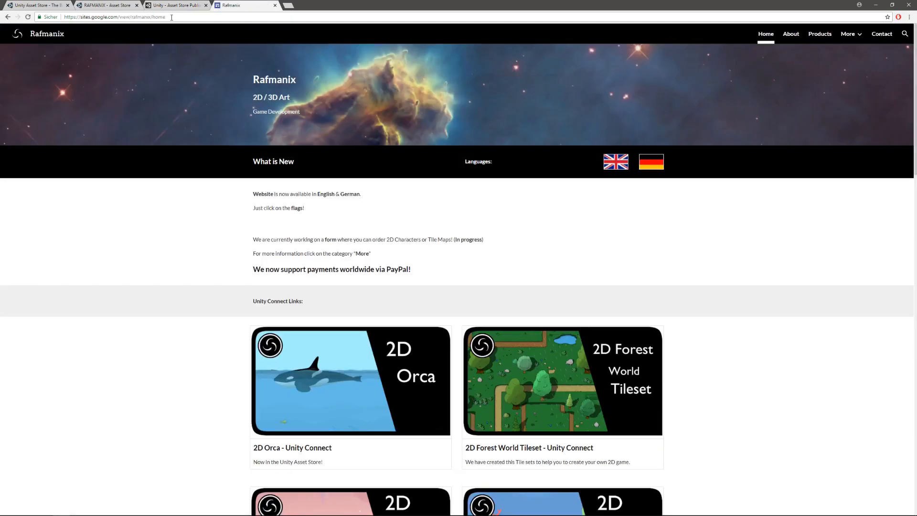
pyautogui.click(171, 17)
pyautogui.hotkey('ctrl', 'c')
pyautogui.click(181, 6)
pyautogui.click(333, 133)
pyautogui.hotkey('ctrl', 'v')
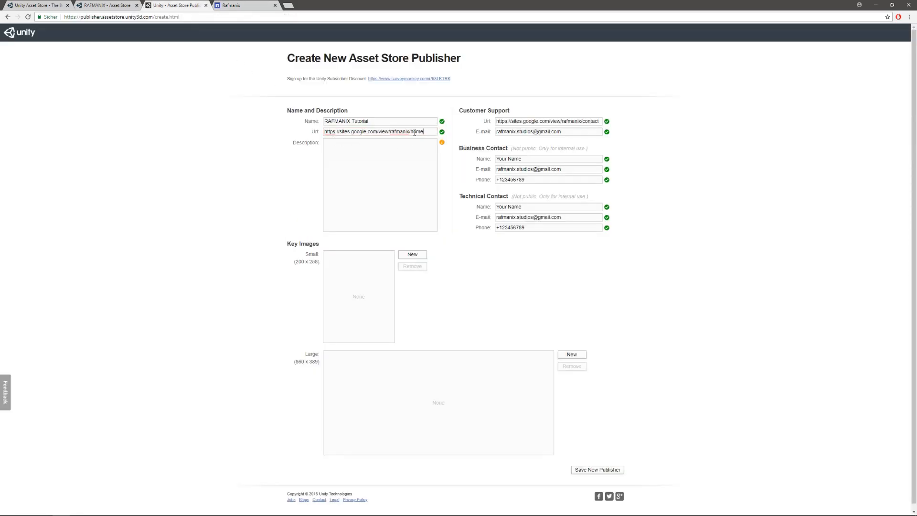
pyautogui.click(324, 144)
pyautogui.hotkey('ctrl', 'v')
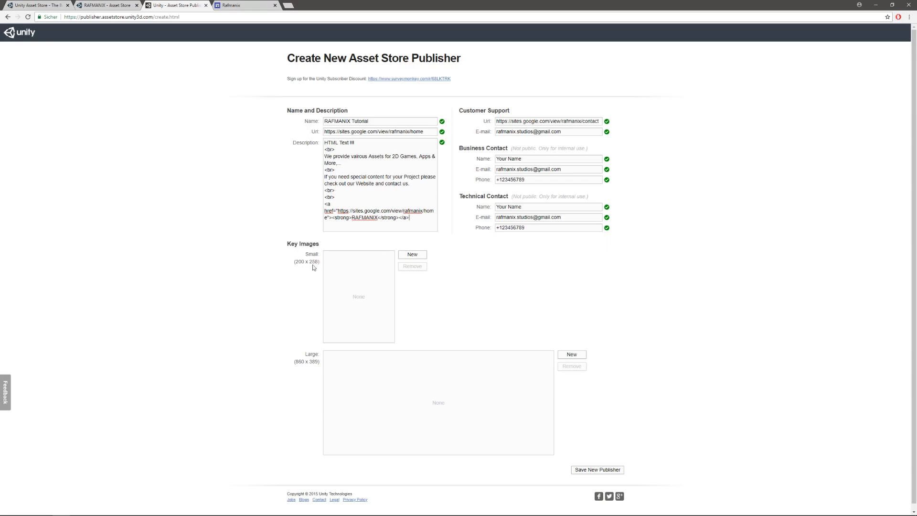
# - Upload the 200 x 258 logo as the small key image and the 860 x 389 logo as the large one from Asset Store Publisher Images
pyautogui.click(410, 256)
pyautogui.click(413, 254)
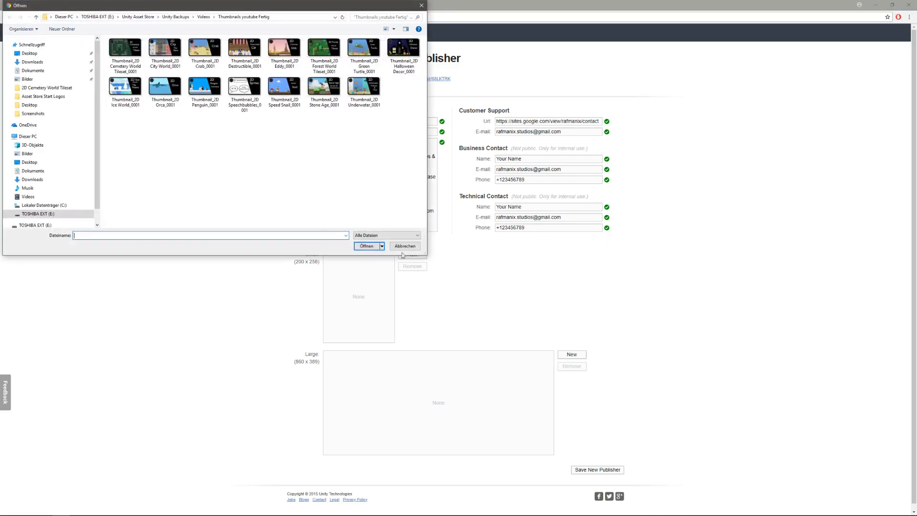
pyautogui.click(29, 53)
pyautogui.doubleClick(125, 47)
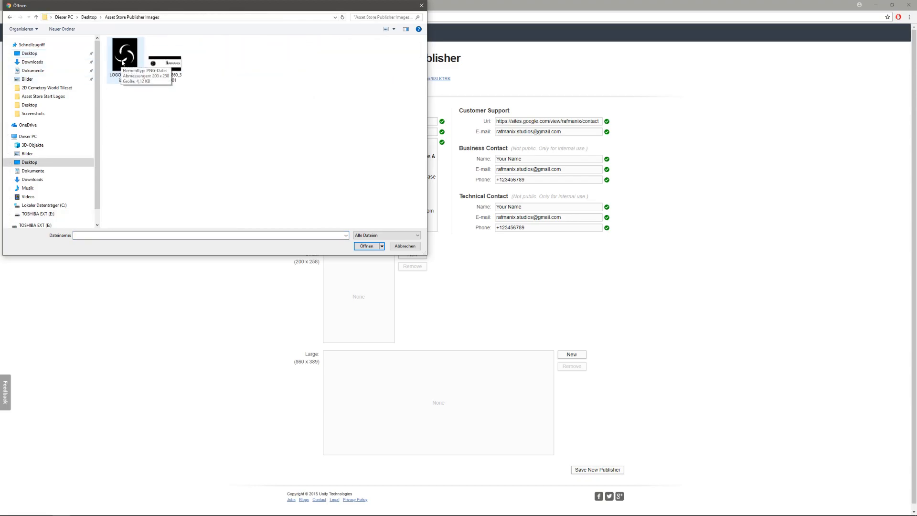
pyautogui.doubleClick(123, 62)
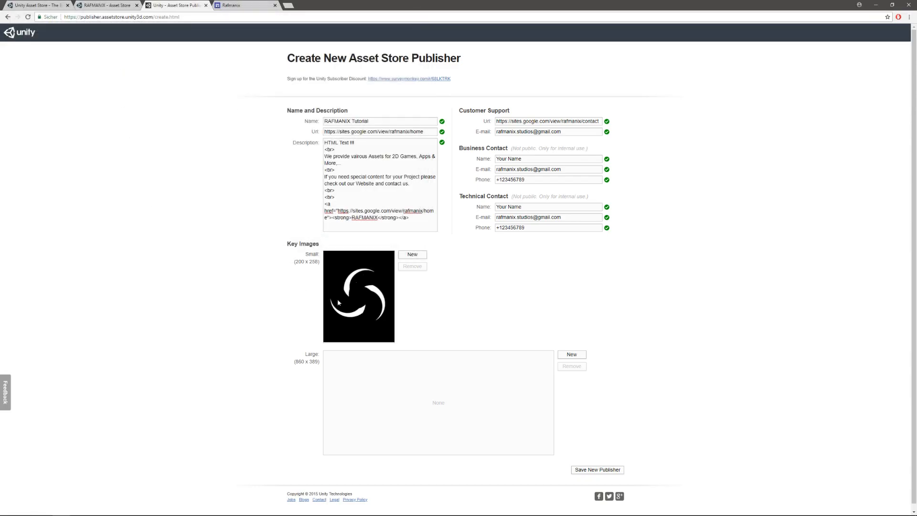
pyautogui.click(573, 356)
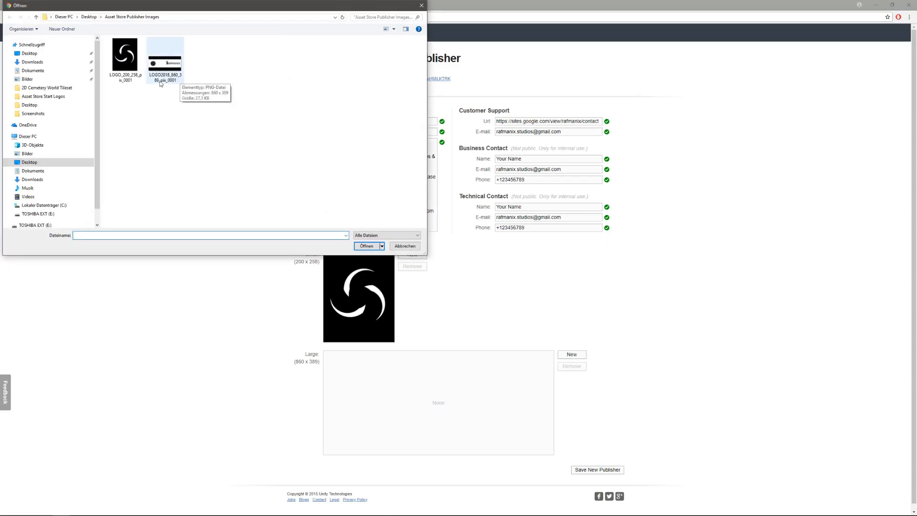
pyautogui.doubleClick(175, 64)
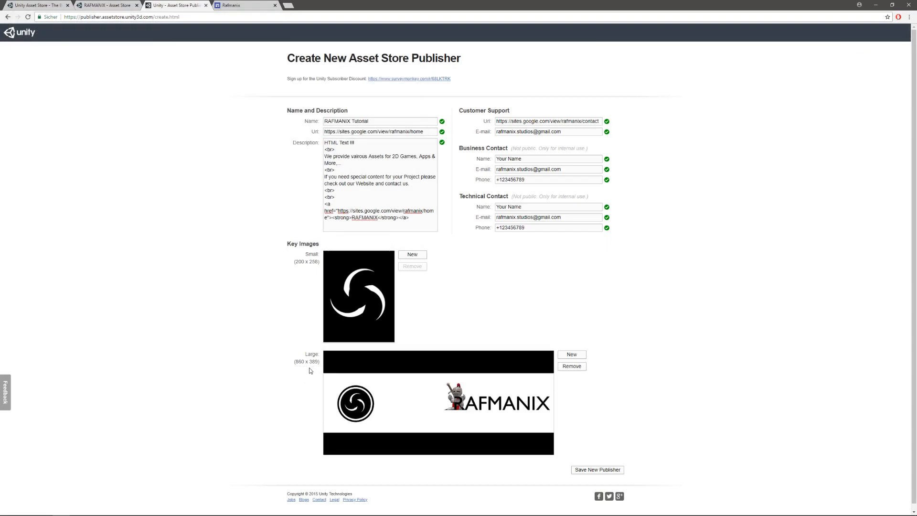
# - Check the existing RAFMANIX publisher page for comparison and save the new publisher profile
pyautogui.scroll(-1, 293, 294)
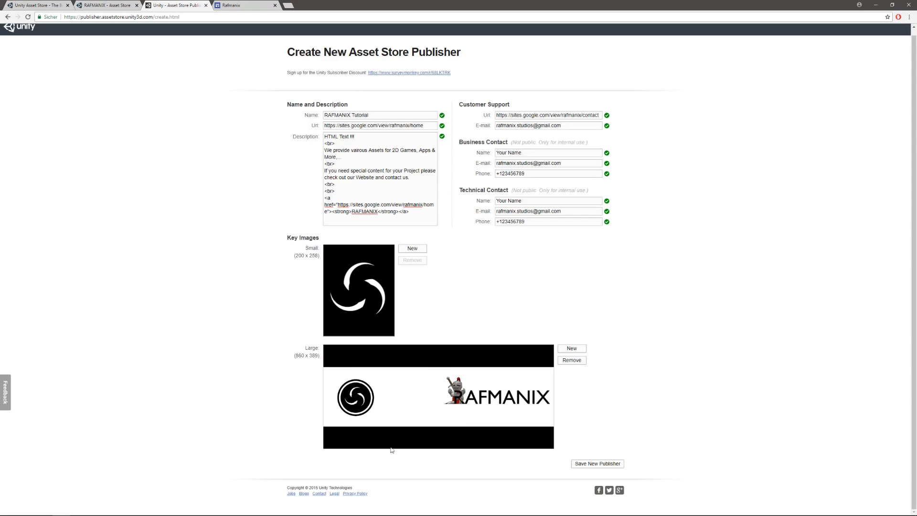
pyautogui.click(108, 5)
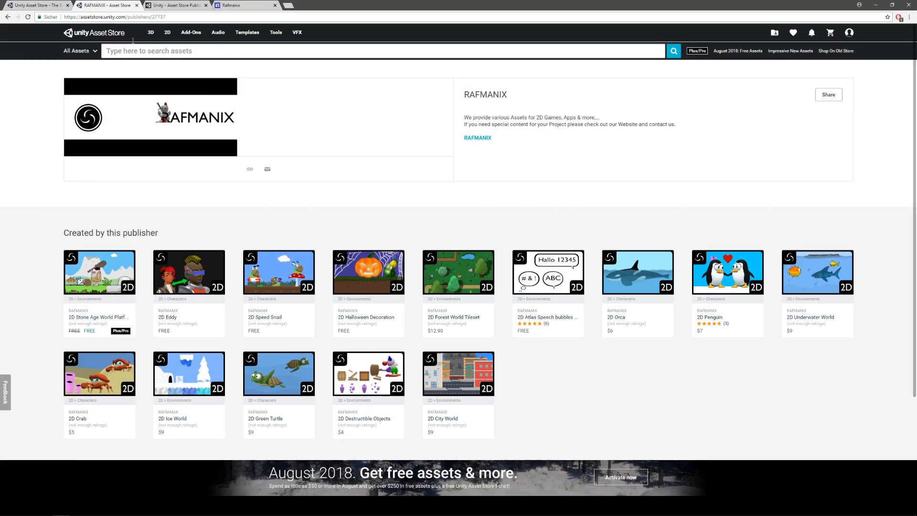
pyautogui.click(177, 5)
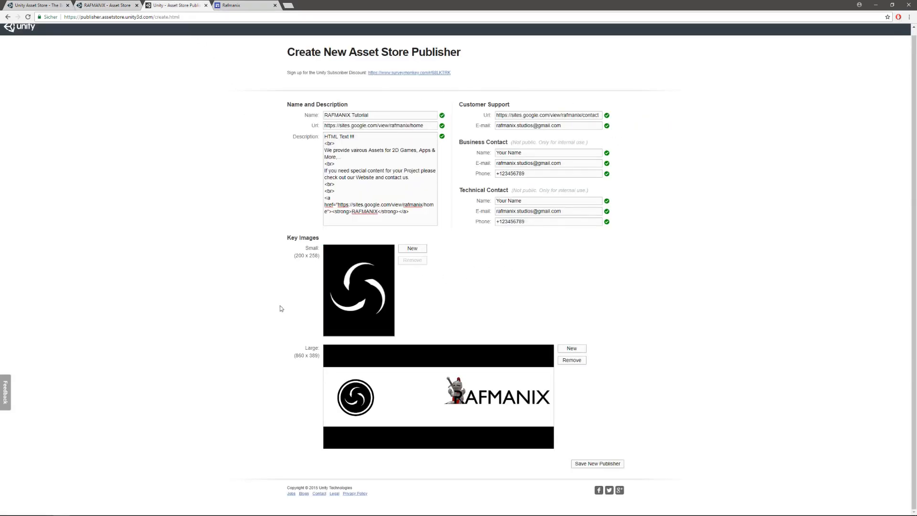
pyautogui.click(602, 465)
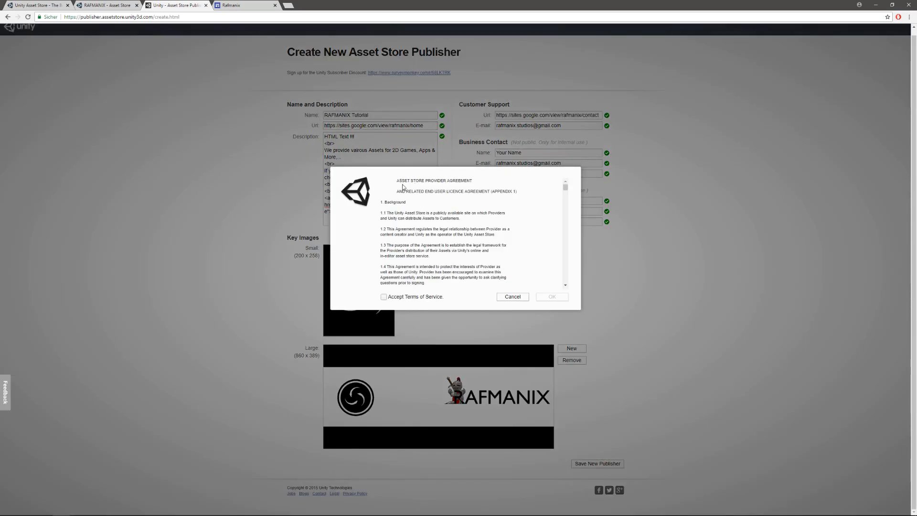
# - Read through the Asset Store Provider Agreement to its end, accept the terms of service and finish creating the publisher
pyautogui.scroll(-5, 447, 257)
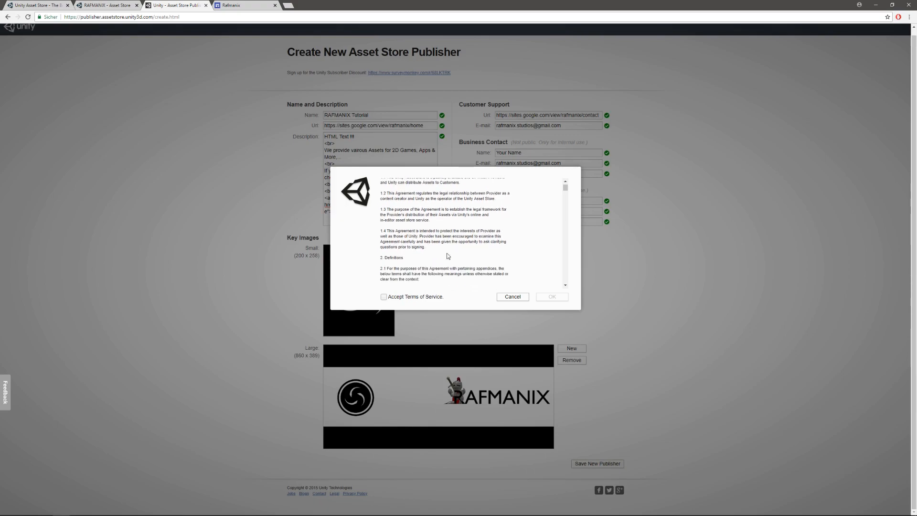
pyautogui.scroll(-6, 448, 256)
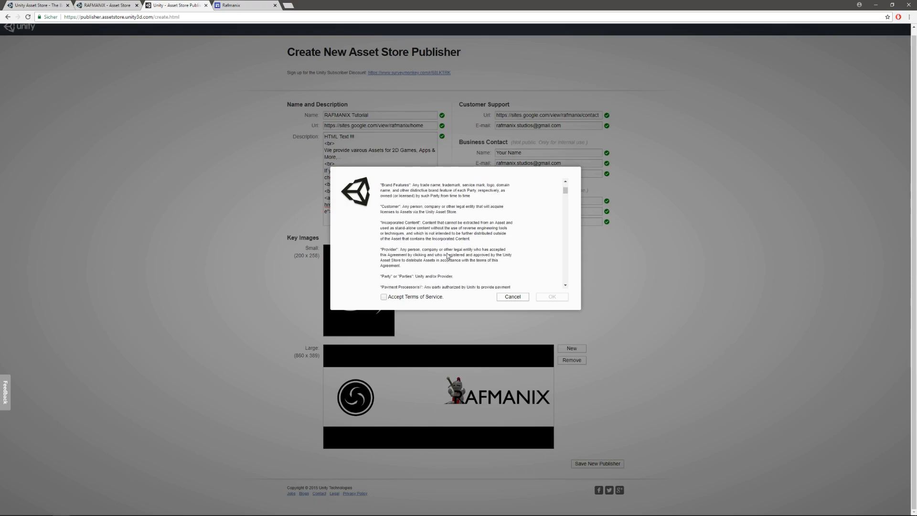
pyautogui.scroll(-10, 448, 256)
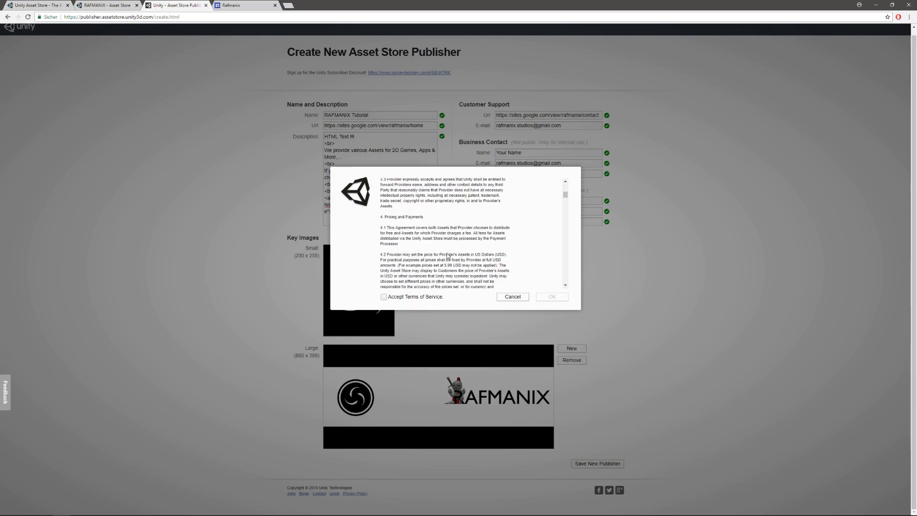
pyautogui.scroll(-10, 448, 256)
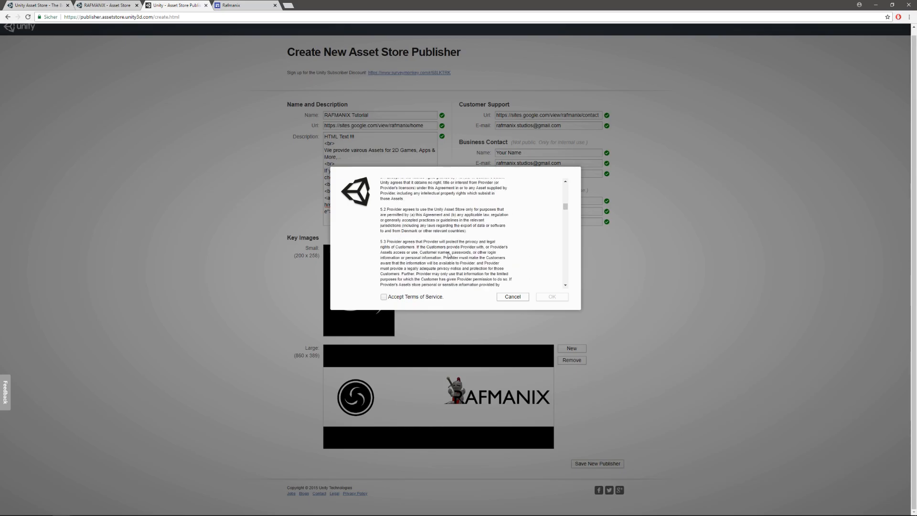
pyautogui.scroll(-10, 449, 253)
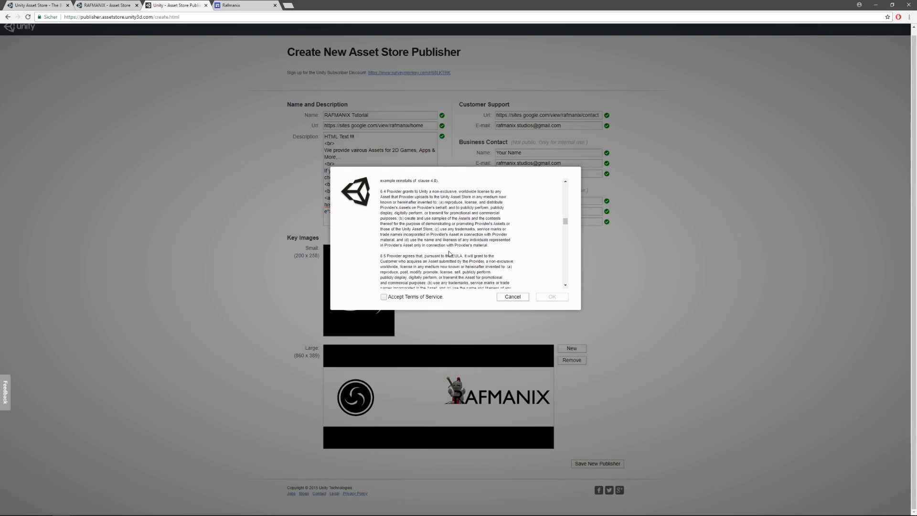
pyautogui.scroll(-10, 449, 254)
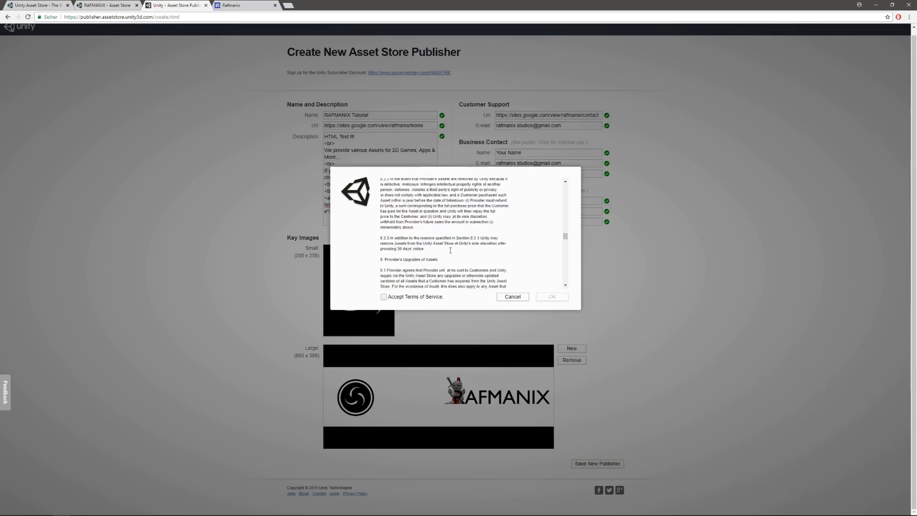
pyautogui.scroll(-8, 451, 253)
pyautogui.moveTo(566, 251); pyautogui.dragTo(567, 288)
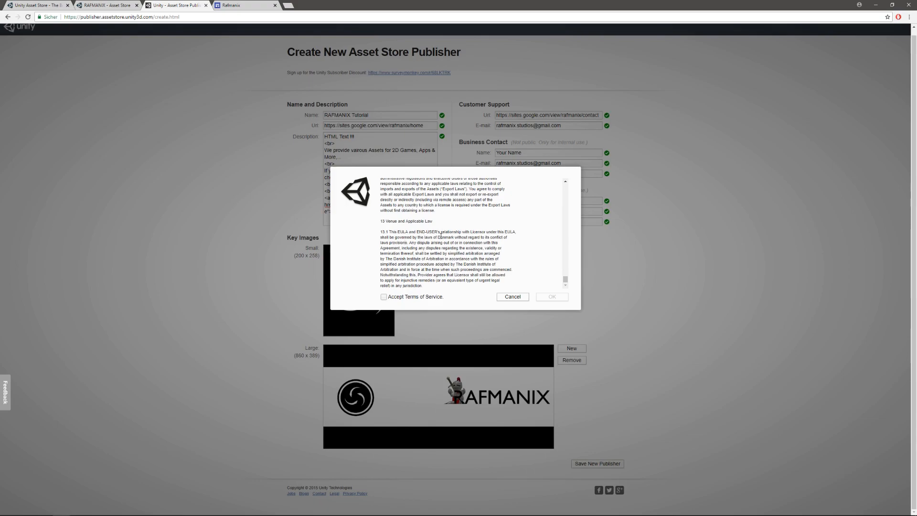
pyautogui.click(384, 297)
pyautogui.click(552, 298)
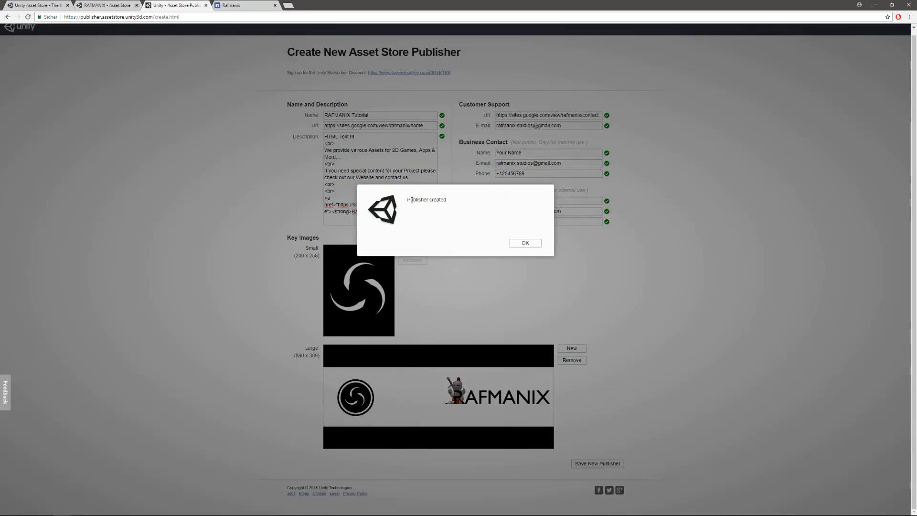
pyautogui.click(525, 244)
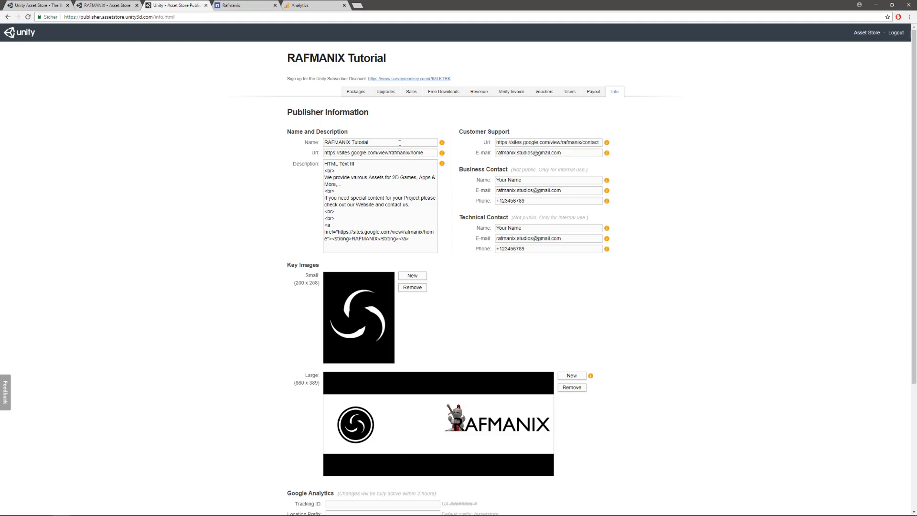
# - Check the publisher name, URL and description fields on the new Publisher Information page
pyautogui.scroll(-2, 459, 256)
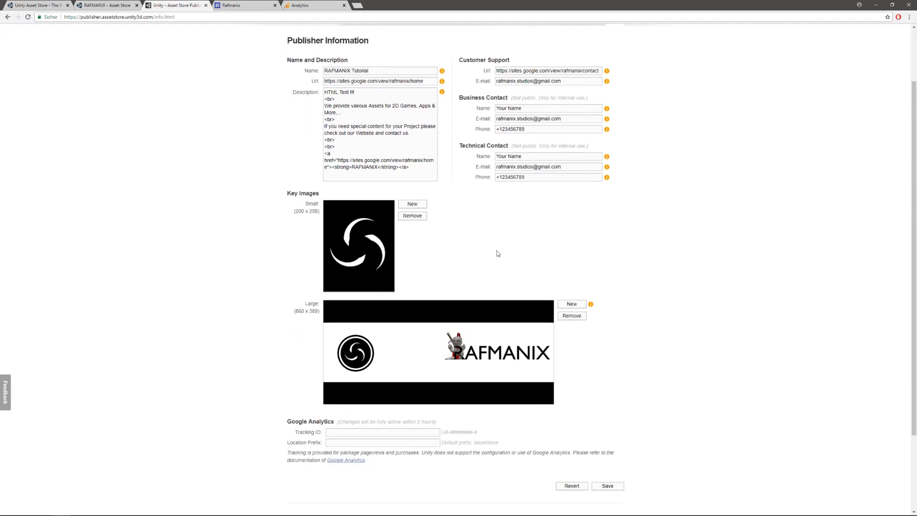
pyautogui.scroll(1, 598, 125)
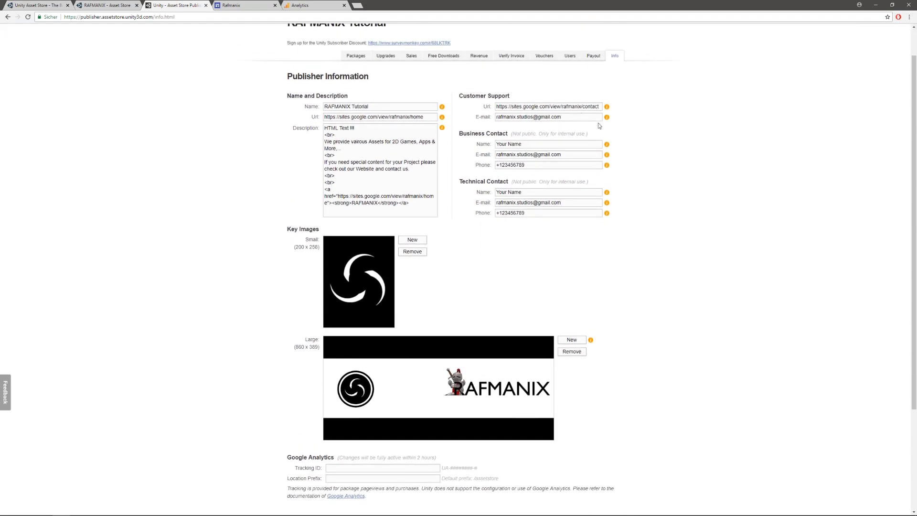
pyautogui.click(379, 106)
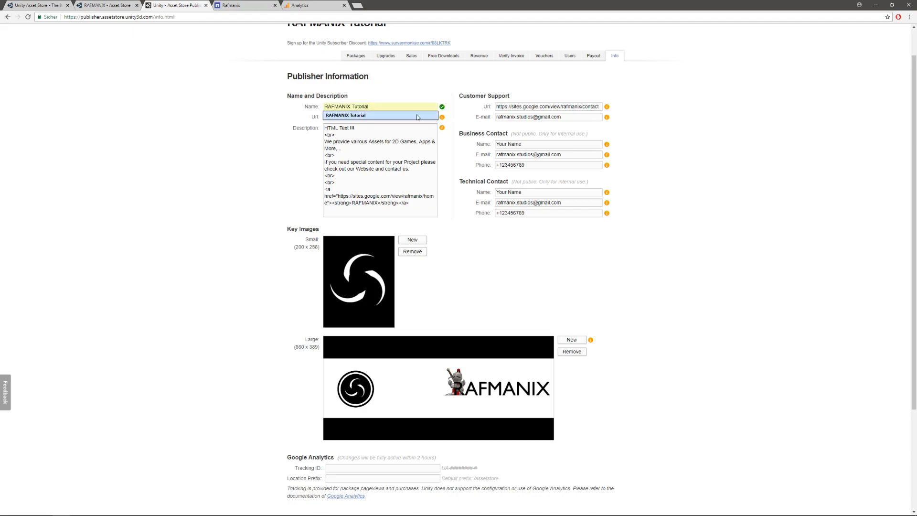
pyautogui.click(273, 104)
pyautogui.click(429, 116)
pyautogui.click(412, 175)
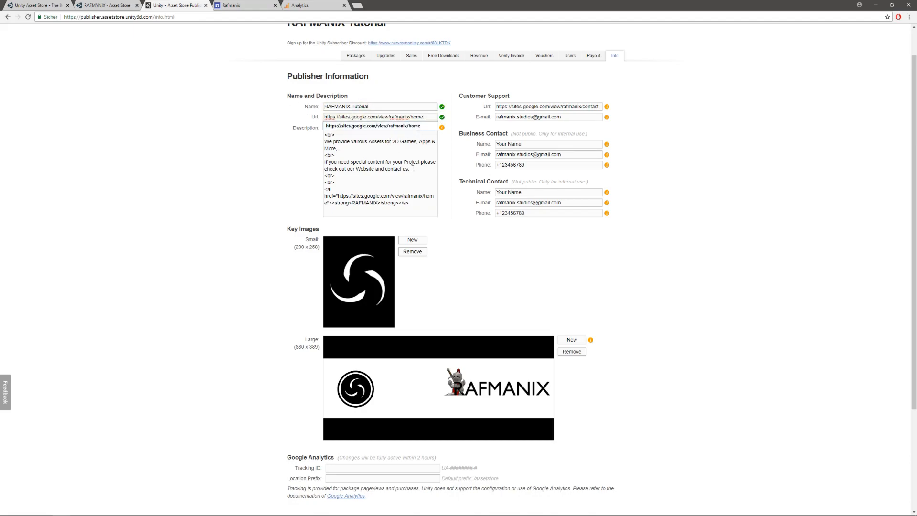
# - Check the customer support, business contact and technical contact fields of the publisher information
pyautogui.click(593, 106)
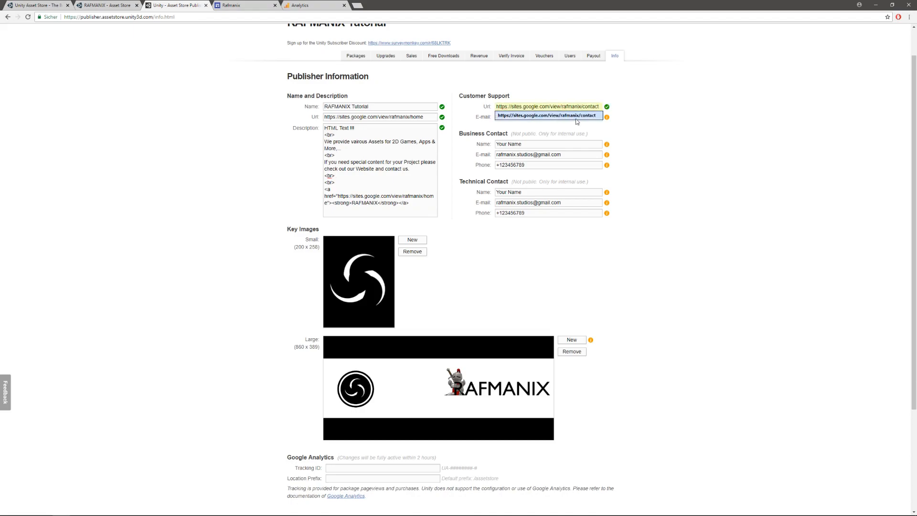
pyautogui.click(627, 128)
pyautogui.click(570, 117)
pyautogui.click(534, 143)
pyautogui.click(563, 154)
pyautogui.click(559, 165)
pyautogui.click(555, 192)
pyautogui.scroll(1, 552, 198)
pyautogui.click(568, 237)
pyautogui.click(544, 249)
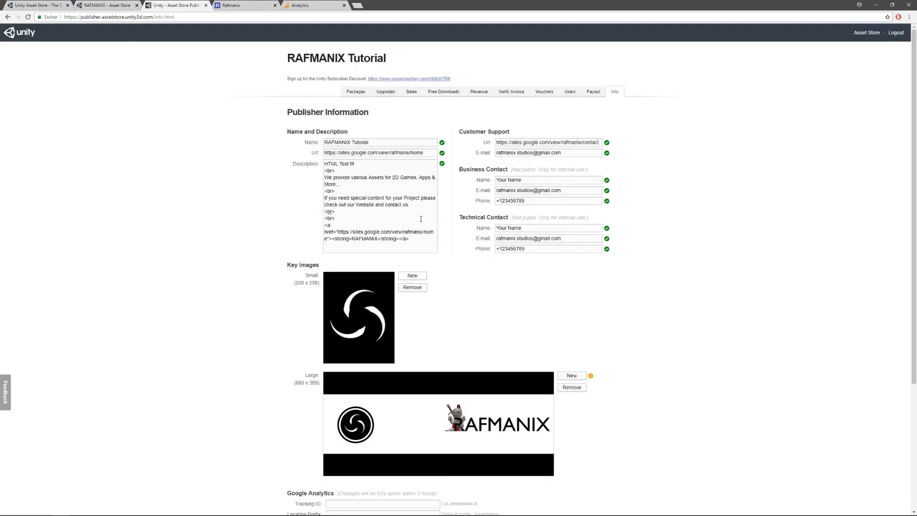
# - Consult the Google Analytics overview, fill in the publisher's Analytics tracking ID and set the location prefix to /assetstore
pyautogui.scroll(-2, 475, 205)
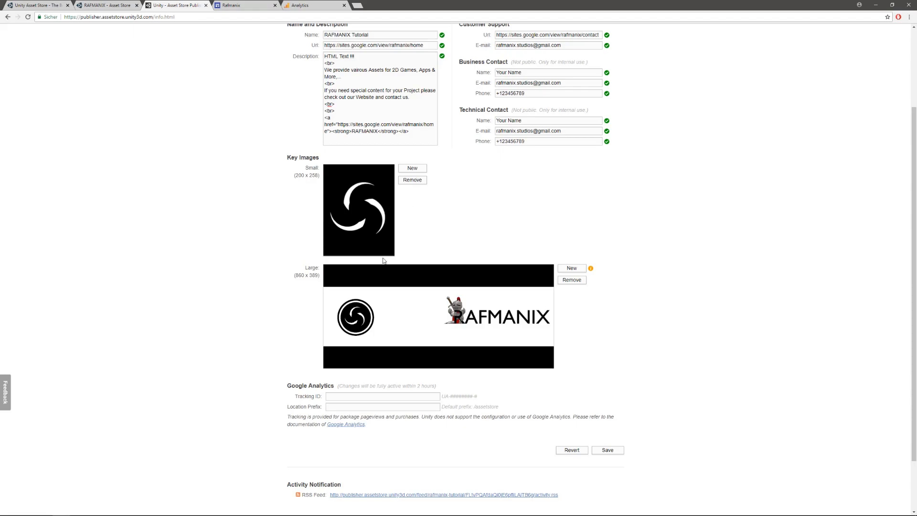
pyautogui.scroll(-1, 418, 311)
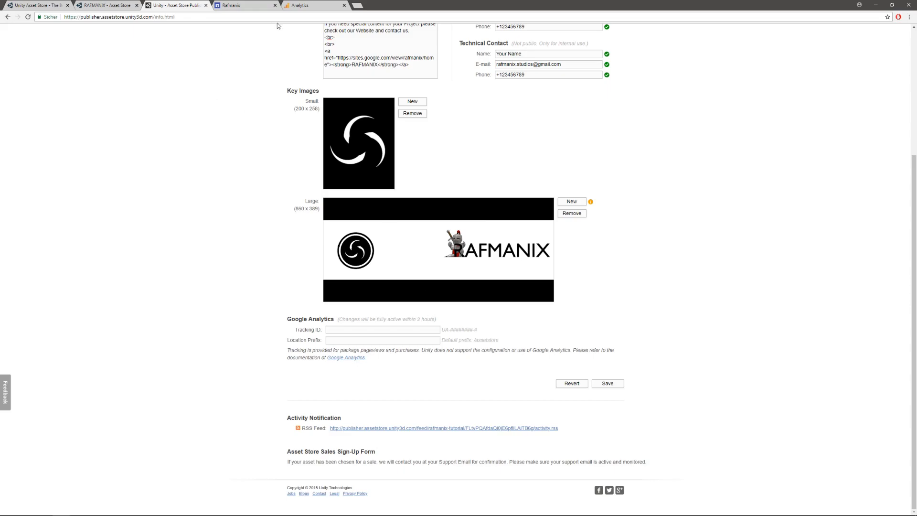
pyautogui.click(316, 5)
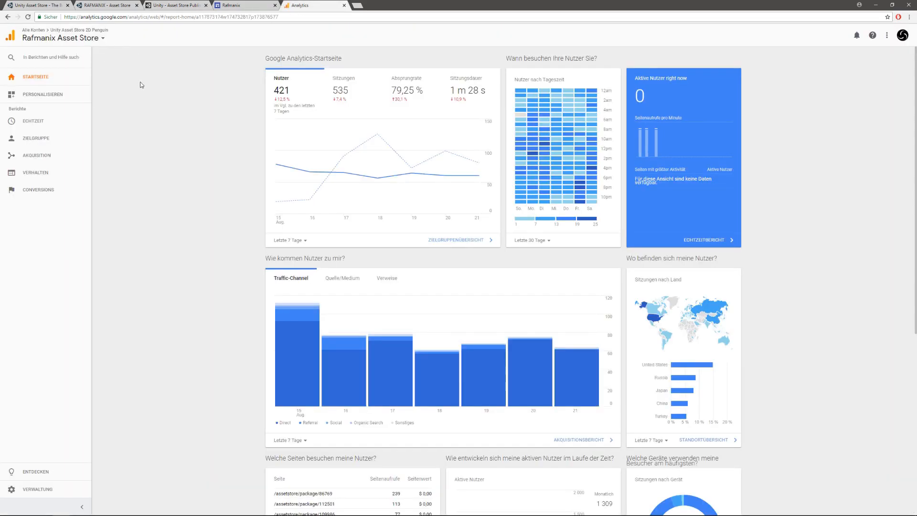
pyautogui.click(180, 5)
pyautogui.click(337, 332)
pyautogui.hotkey('ctrl', 'v')
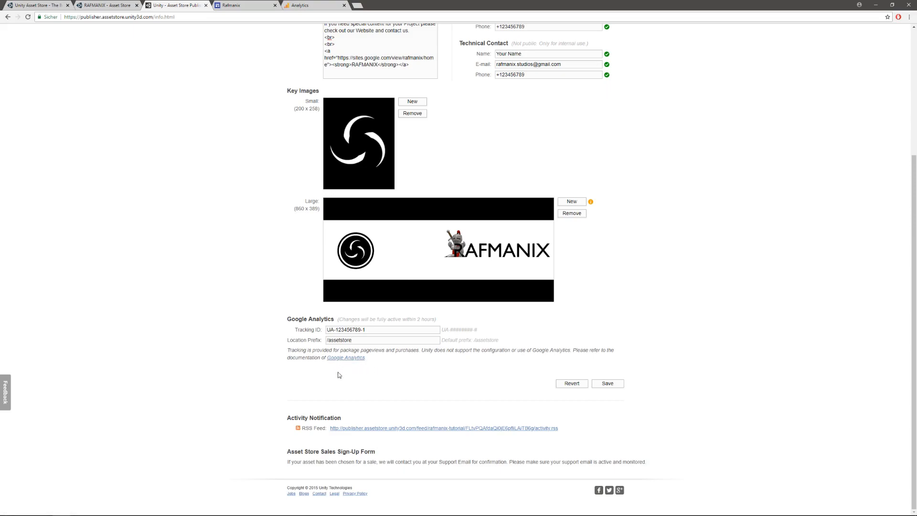
pyautogui.scroll(4, 204, 341)
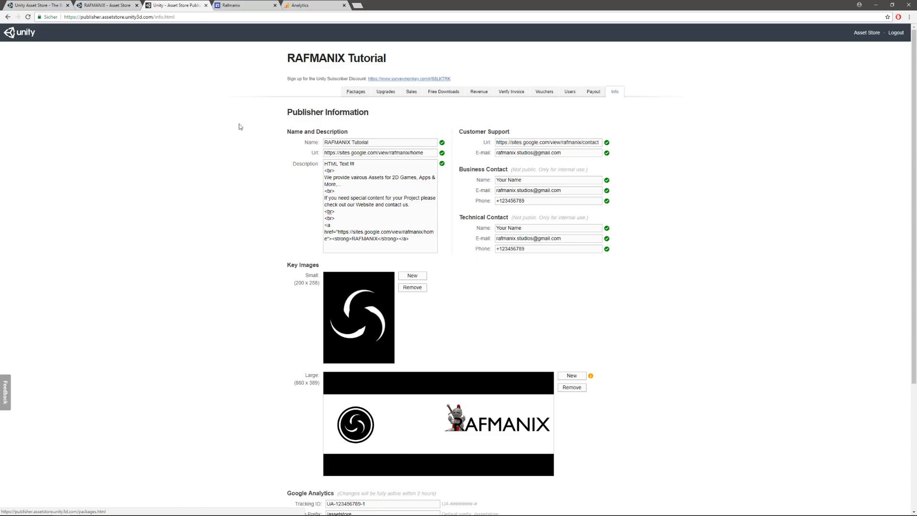
pyautogui.scroll(-4, 224, 190)
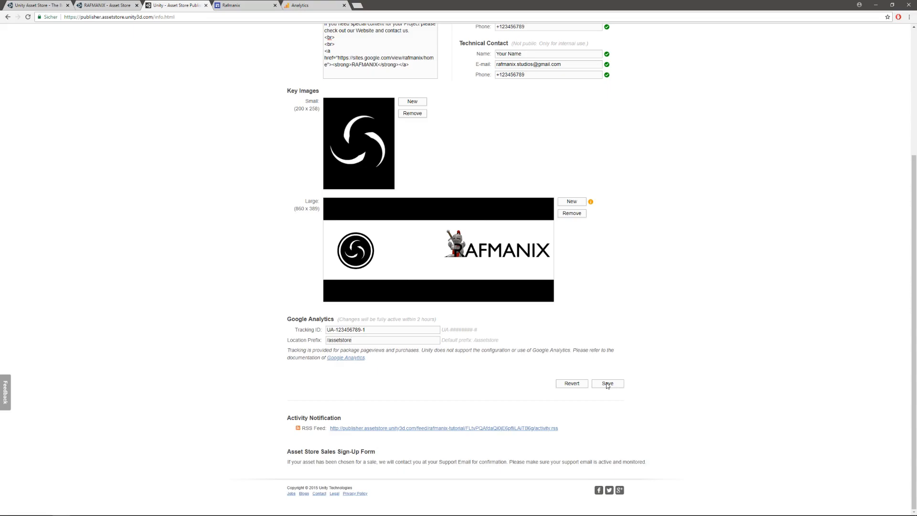
pyautogui.scroll(4, 546, 252)
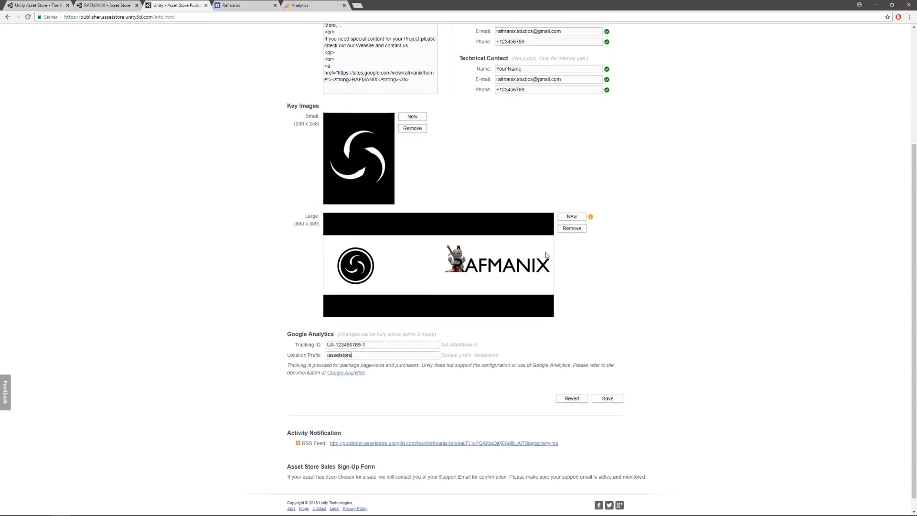
pyautogui.scroll(-4, 454, 393)
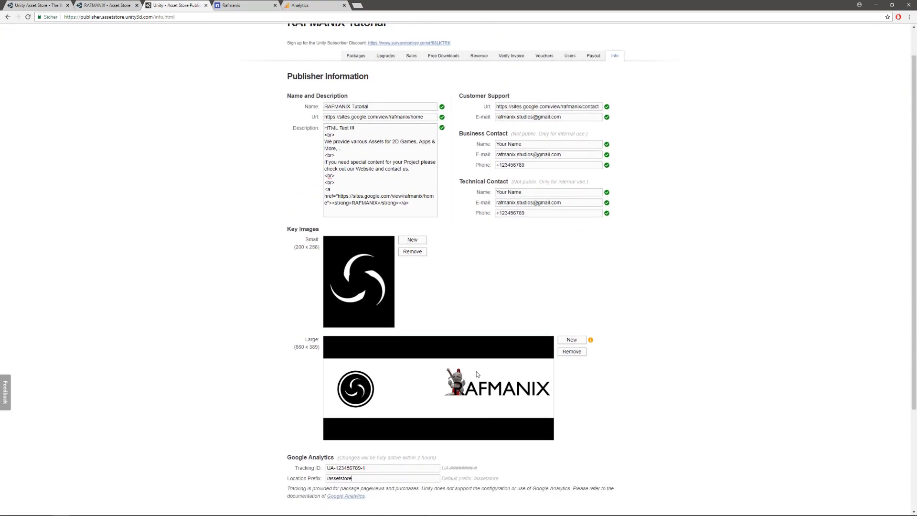
pyautogui.scroll(4, 435, 366)
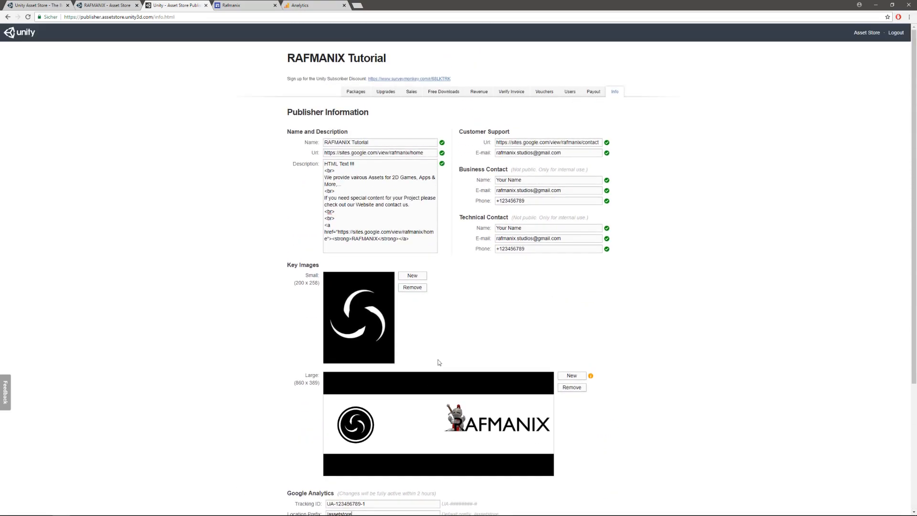
# - Open the payout preferences, enter placeholder first and last names, and put "-" for organization and VAT number
pyautogui.click(593, 93)
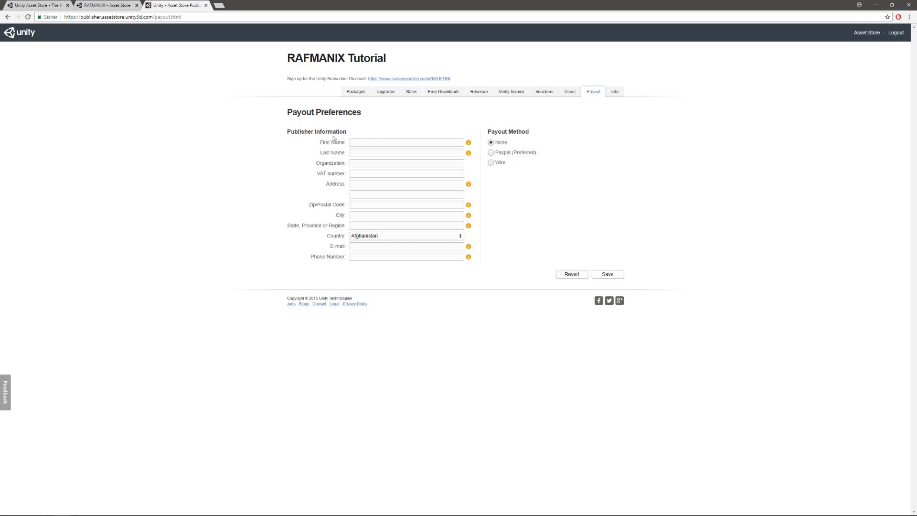
pyautogui.click(360, 143)
pyautogui.write('Name')
pyautogui.click(360, 152)
pyautogui.write('Last Name')
pyautogui.click(360, 162)
pyautogui.write('-')
# - Fill in the first address line and the phone number in the payout preferences, looking over the available countries
pyautogui.click(364, 186)
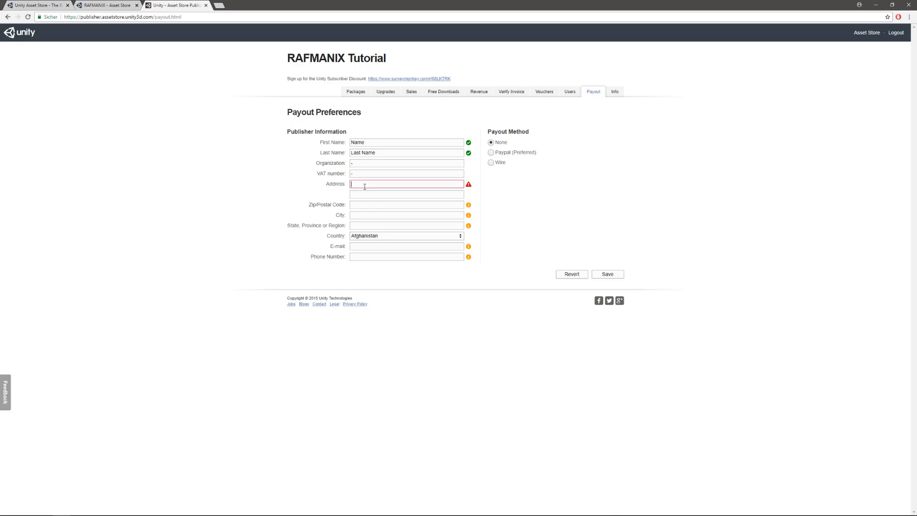
pyautogui.write('adress 1')
pyautogui.click(382, 236)
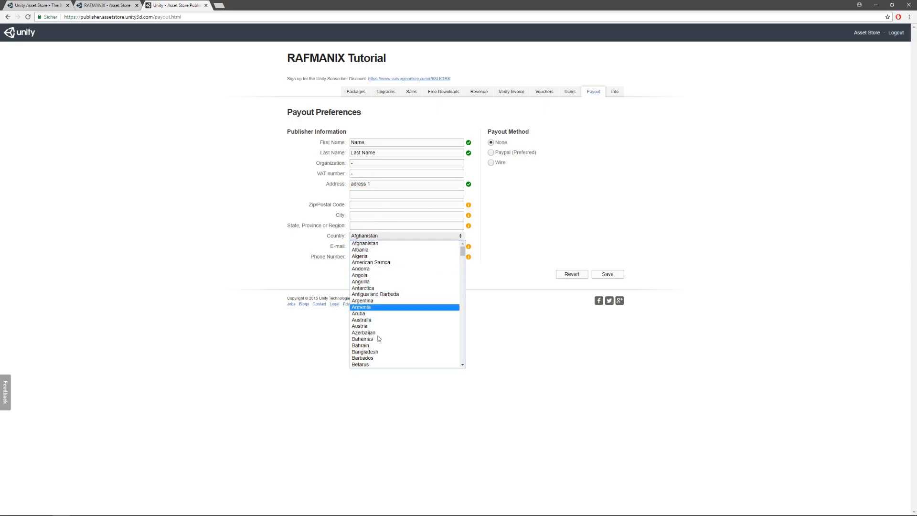
pyautogui.click(234, 245)
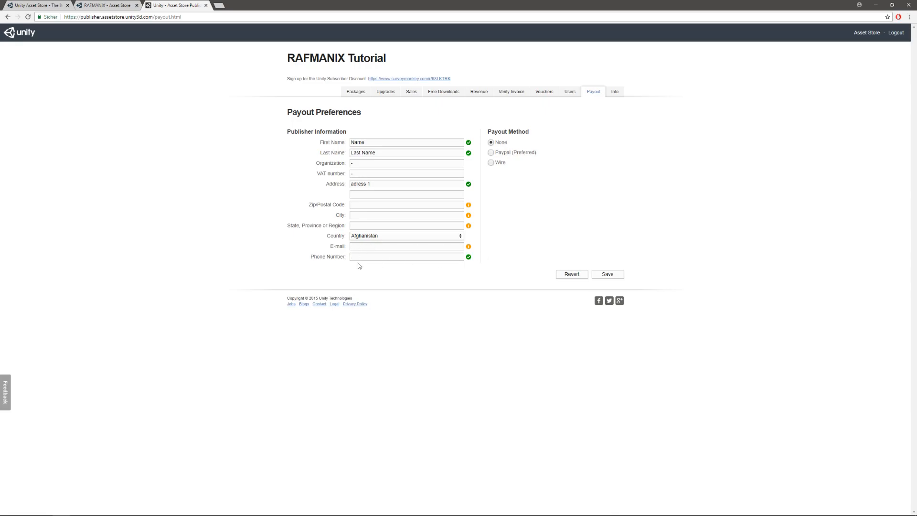
pyautogui.write('789')
# - Enter the PayPal account's e-mail under the PayPal payout method and switch the payout method to Wire
pyautogui.click(515, 153)
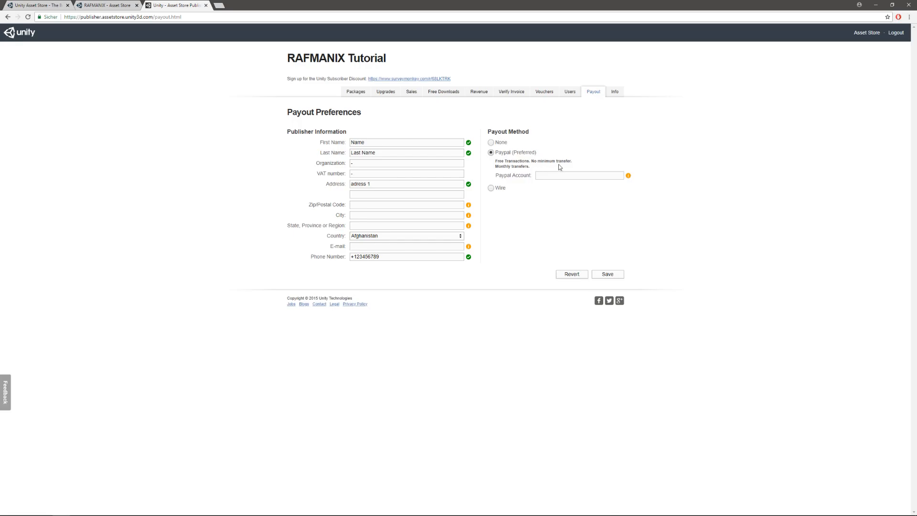
pyautogui.click(546, 175)
pyautogui.write('yourpaypal@')
pyautogui.write('ail.com')
pyautogui.click(492, 188)
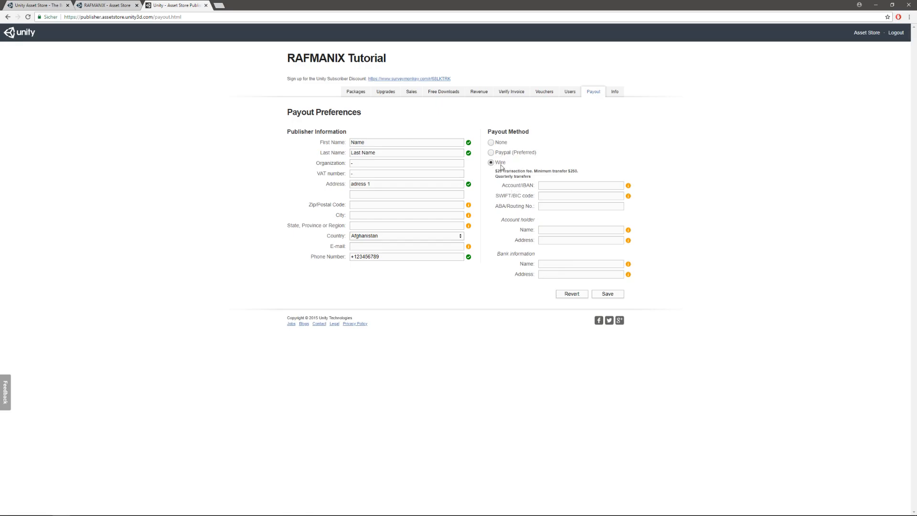
# - Search the Asset Store publisher FAQ for "wire" and open the article on why a payout has not been sent
pyautogui.click(36, 5)
pyautogui.scroll(-20, 198, 212)
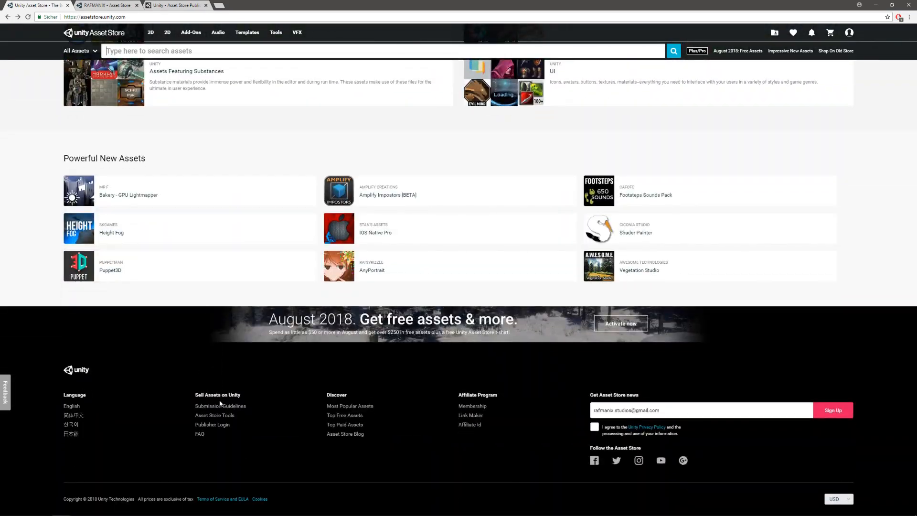
pyautogui.click(221, 406)
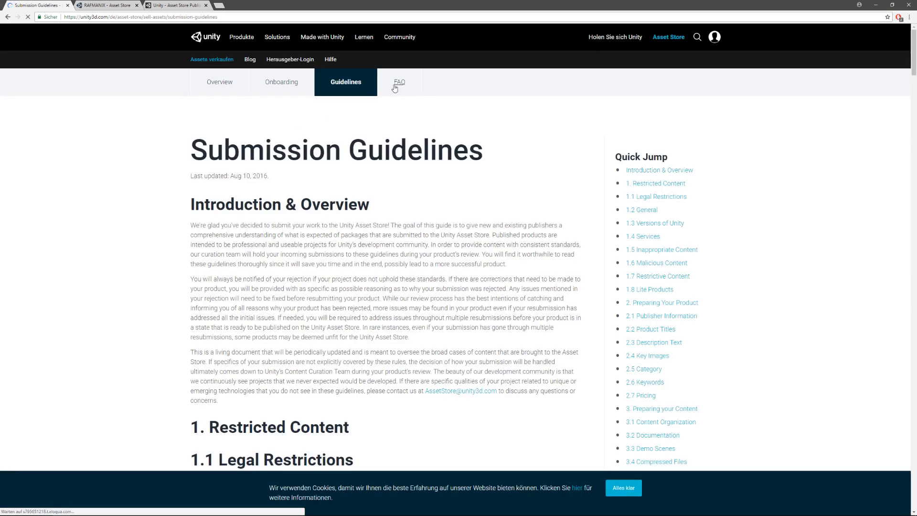
pyautogui.click(399, 85)
pyautogui.click(483, 66)
pyautogui.write('wire')
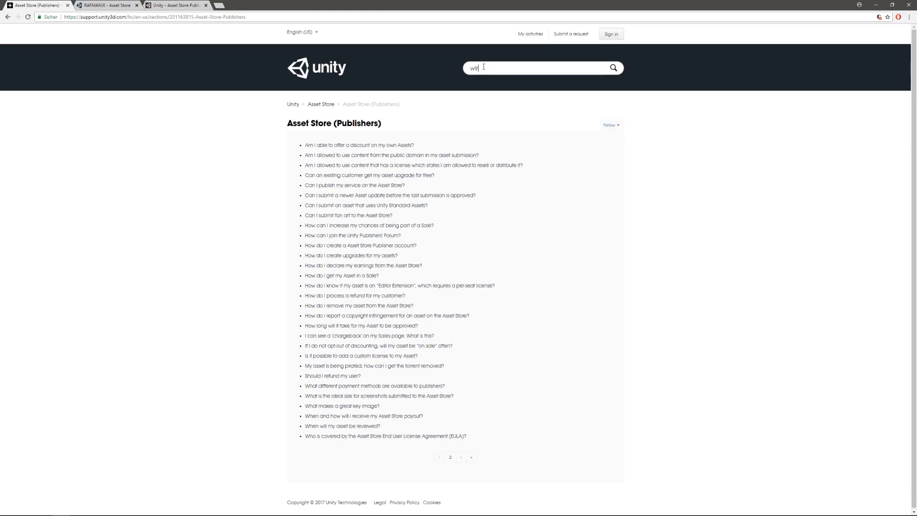
pyautogui.press('Return')
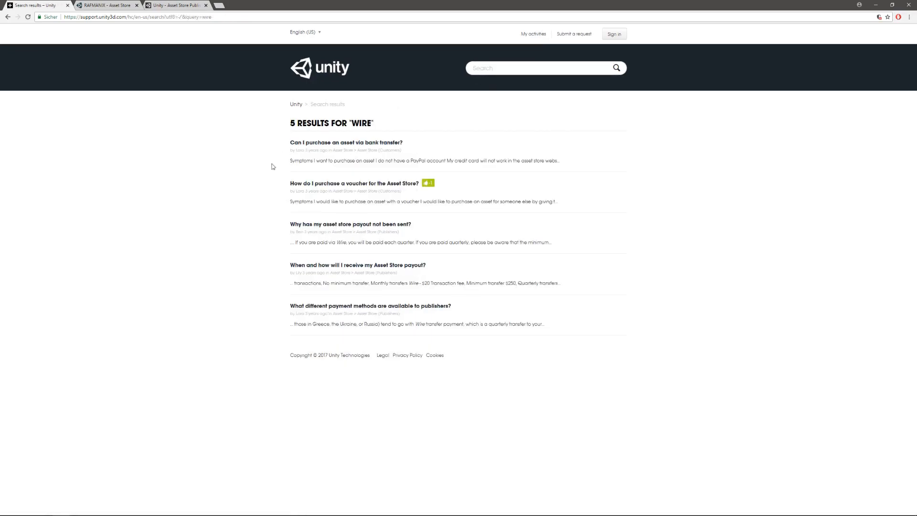
pyautogui.click(374, 227)
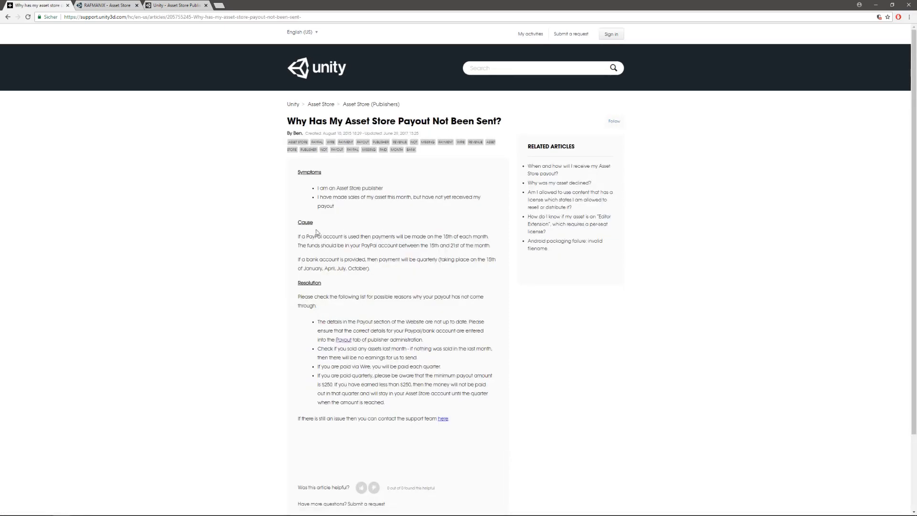
# - Read the article's payout schedules for PayPal and bank accounts and the minimum amount for quarterly payouts
pyautogui.moveTo(298, 237); pyautogui.dragTo(491, 245)
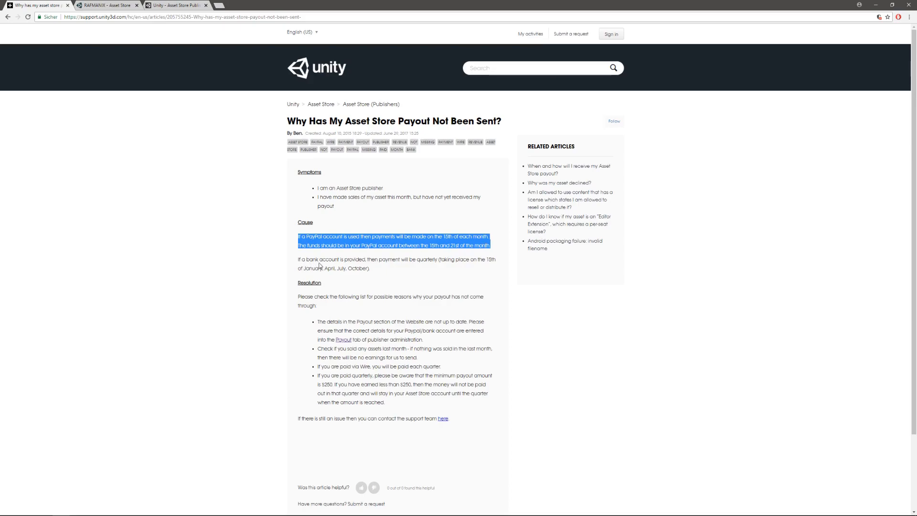
pyautogui.moveTo(304, 259); pyautogui.dragTo(341, 259)
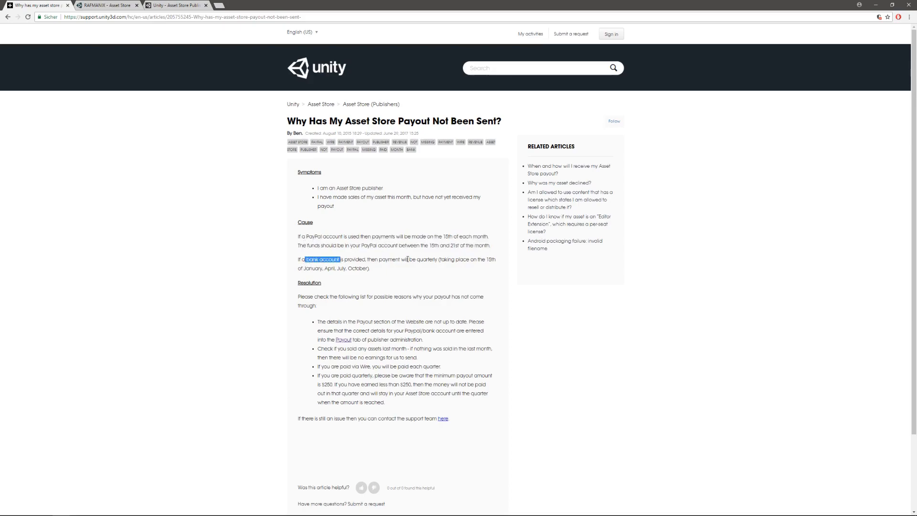
pyautogui.moveTo(441, 259); pyautogui.dragTo(382, 273)
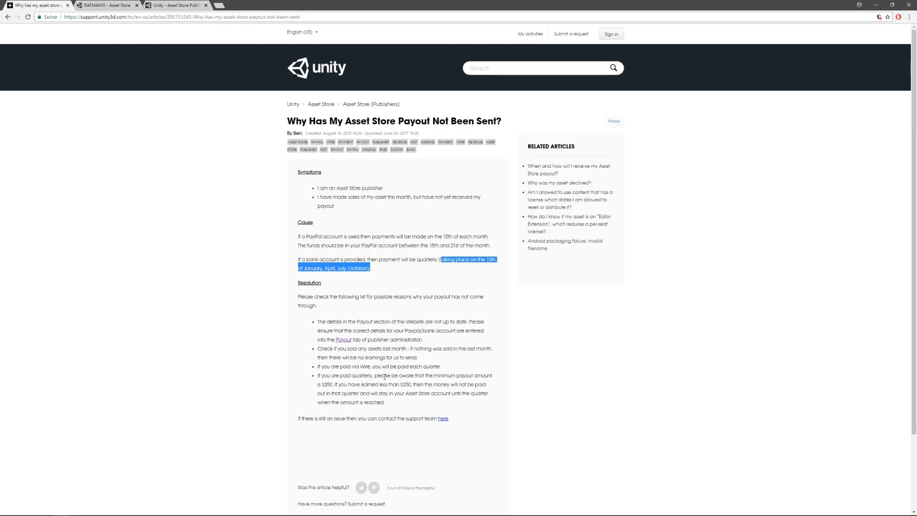
pyautogui.moveTo(321, 384); pyautogui.dragTo(333, 385)
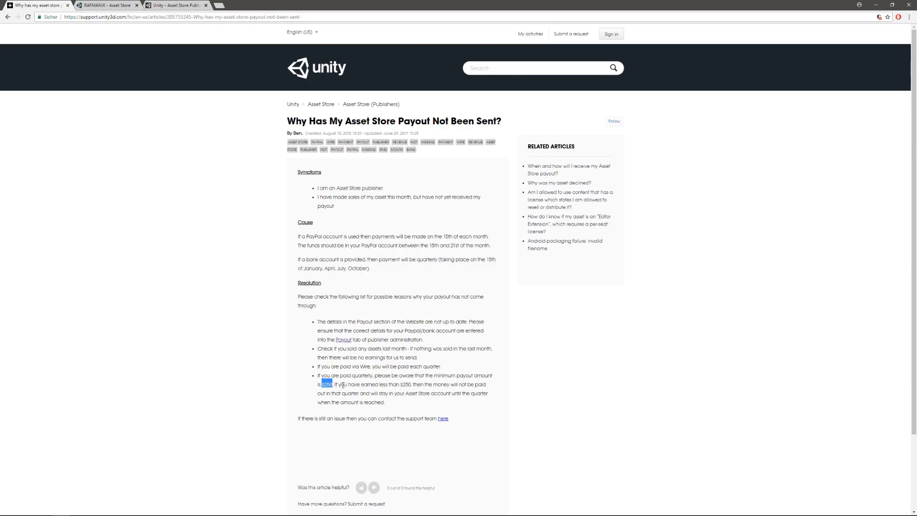
pyautogui.moveTo(400, 385); pyautogui.dragTo(476, 387)
# - Return to the payout preferences and switch the payout method to Paypal (Preferred)
pyautogui.click(175, 5)
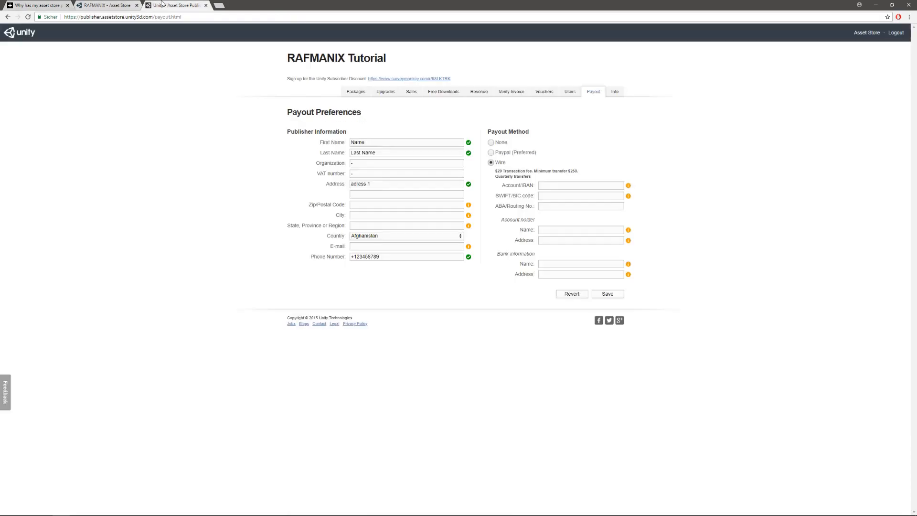
pyautogui.click(491, 153)
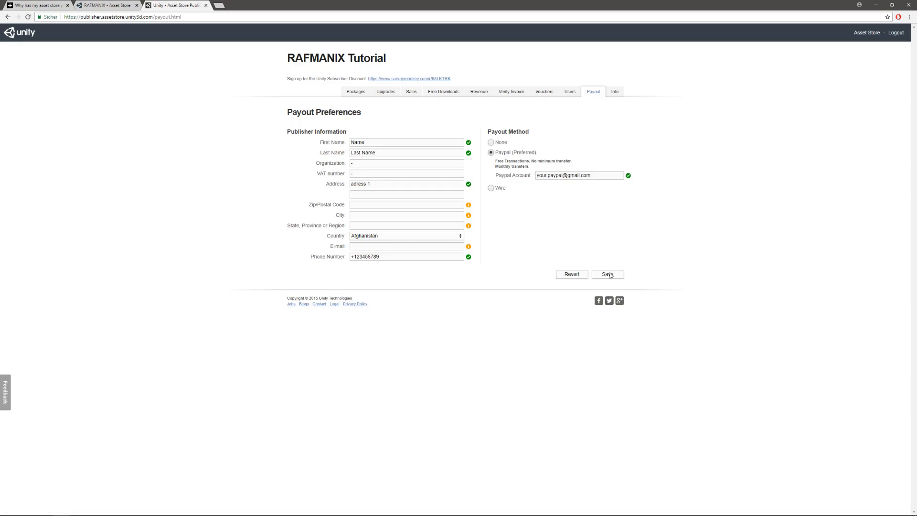
# - Look over the publisher's user accounts and read the rules for issuing free package vouchers
pyautogui.click(570, 94)
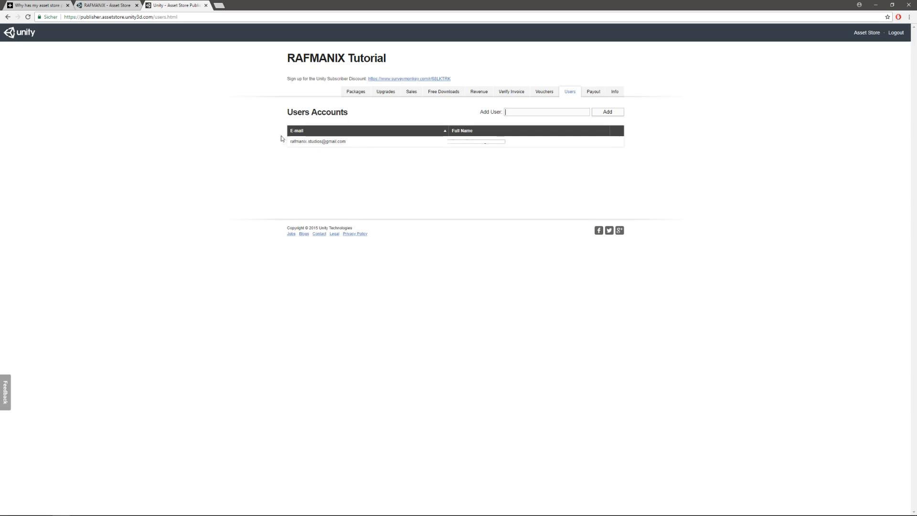
pyautogui.click(544, 95)
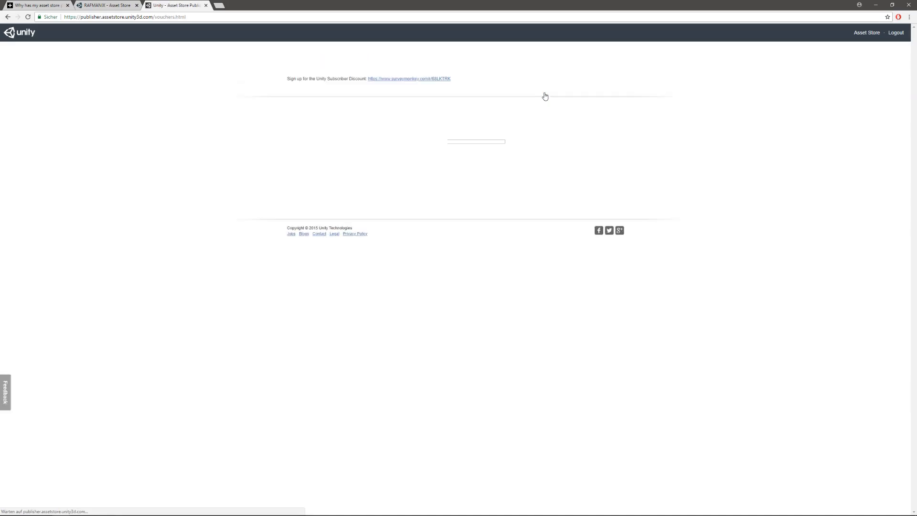
pyautogui.moveTo(289, 113); pyautogui.dragTo(386, 115)
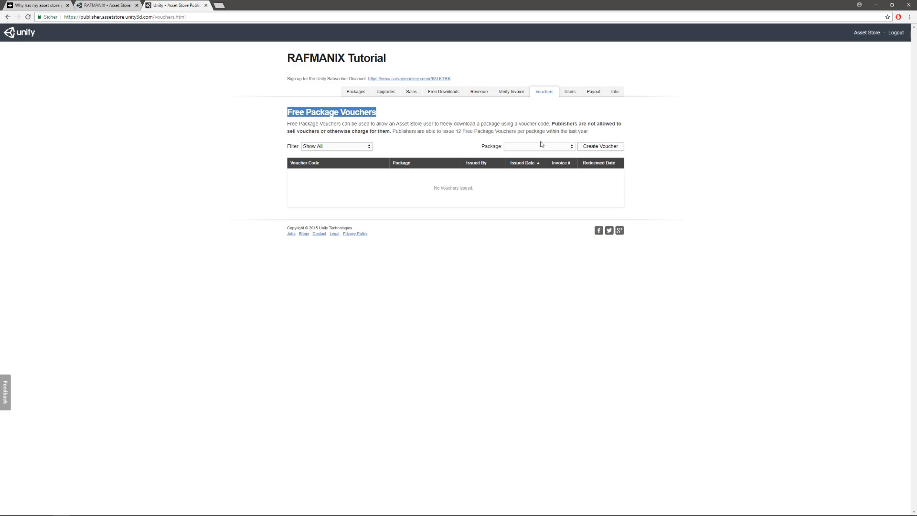
pyautogui.moveTo(455, 131); pyautogui.dragTo(590, 132)
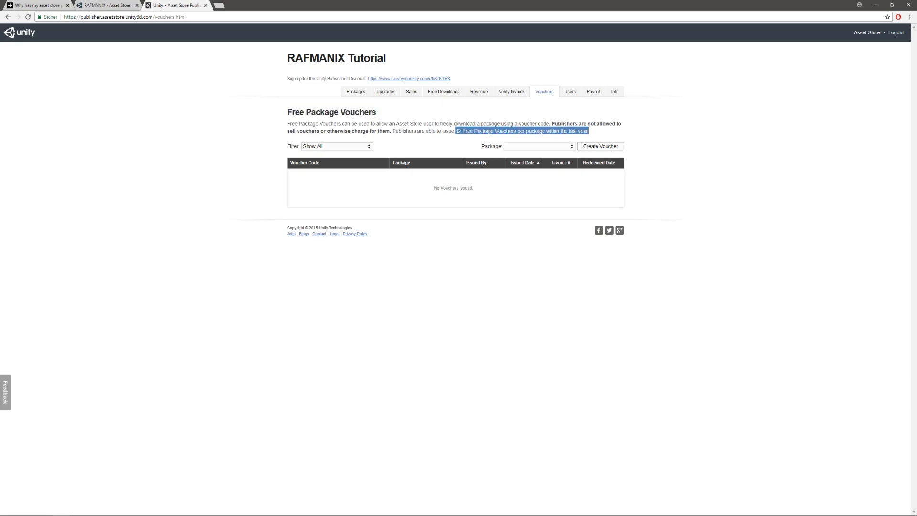
pyautogui.click(529, 117)
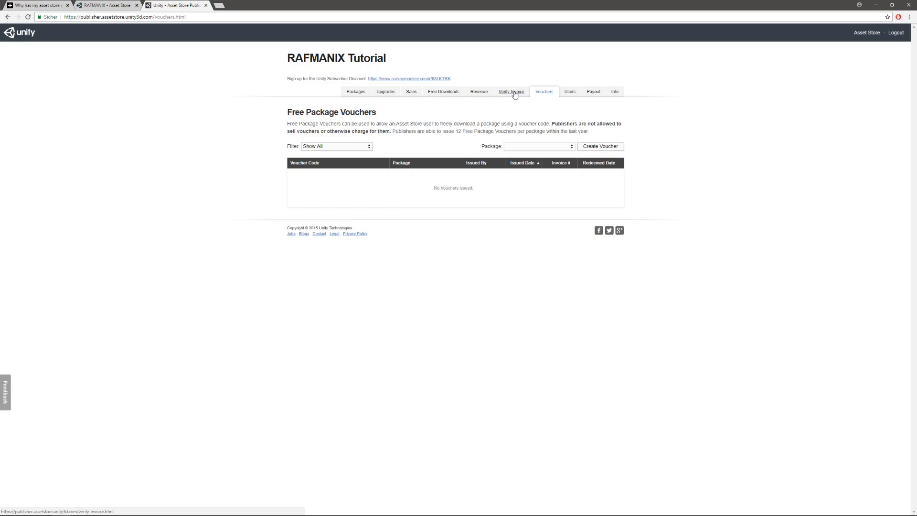
# - Open the invoice verification page and enter a placeholder invoice number with the VAT prefix and no hyphen
pyautogui.click(516, 93)
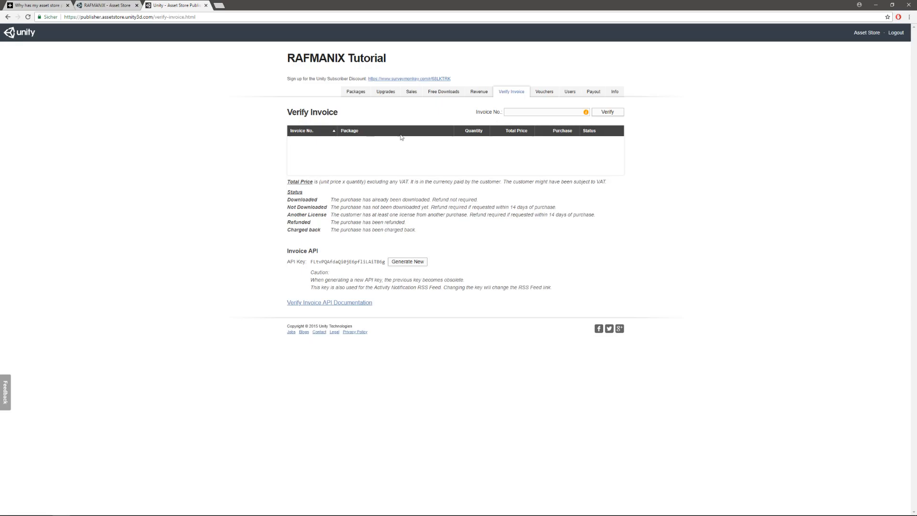
pyautogui.click(516, 111)
pyautogui.write('VAT-999999')
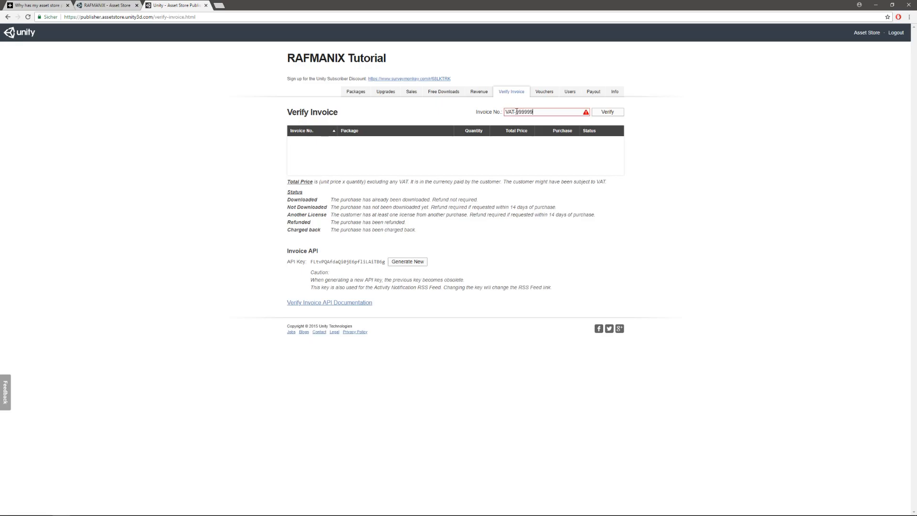
pyautogui.click(516, 111)
pyautogui.press('BackSpace')
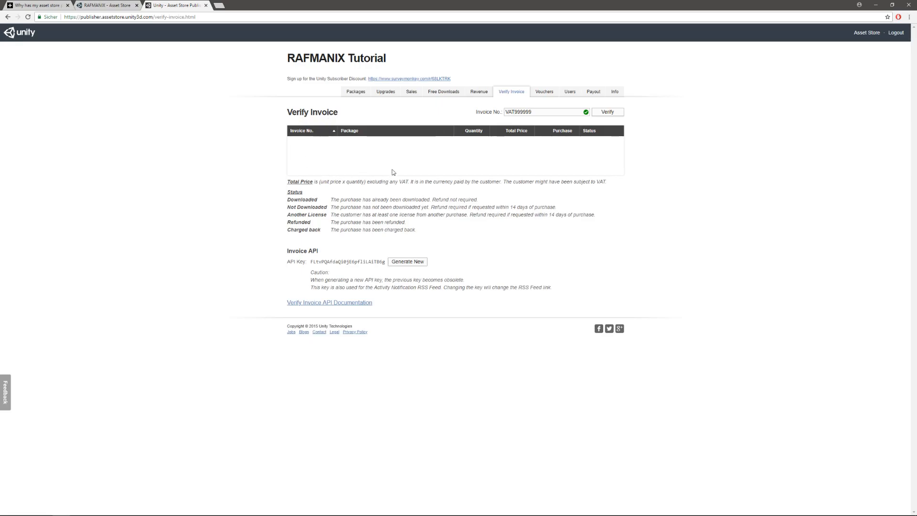
# - Review the monthly revenue and the free downloads, looking over the months available for the downloads report
pyautogui.click(481, 93)
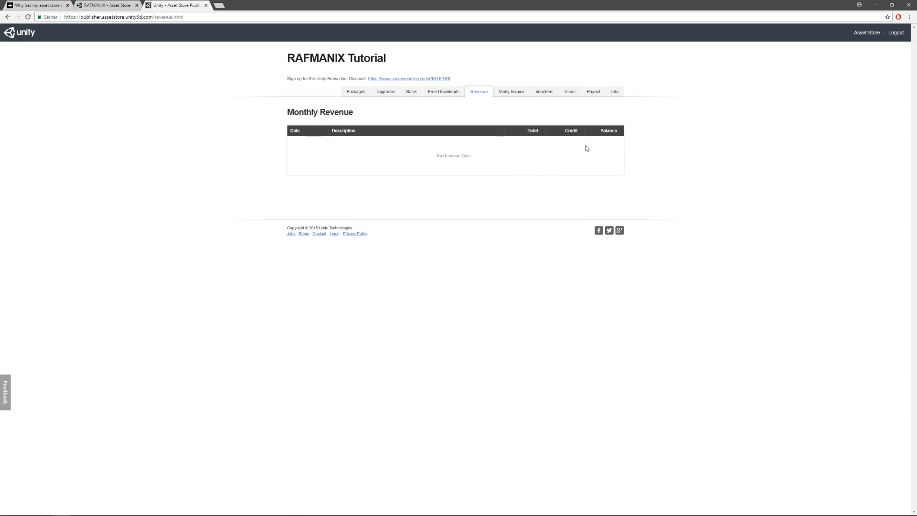
pyautogui.click(445, 93)
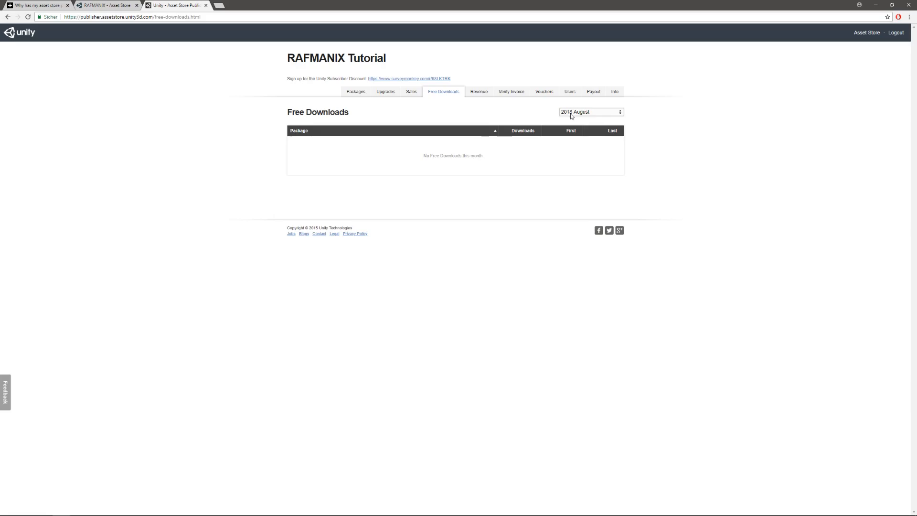
pyautogui.click(620, 114)
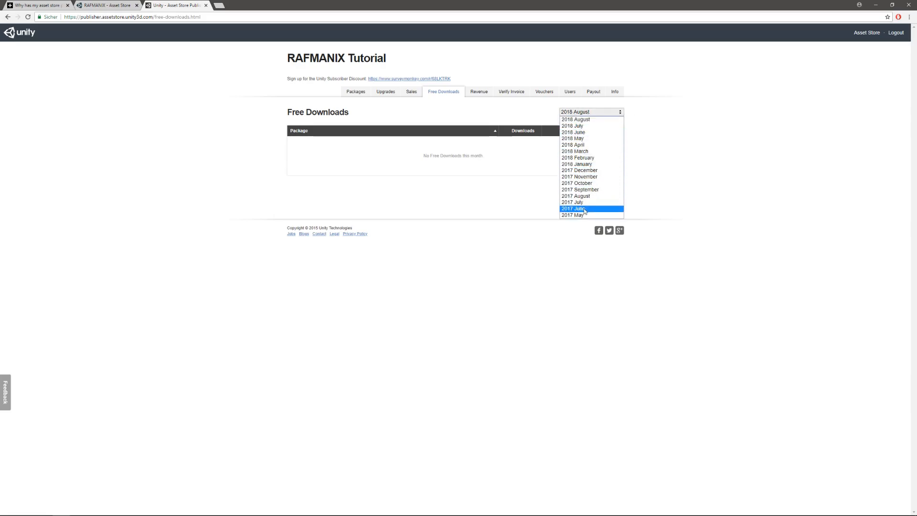
pyautogui.click(517, 165)
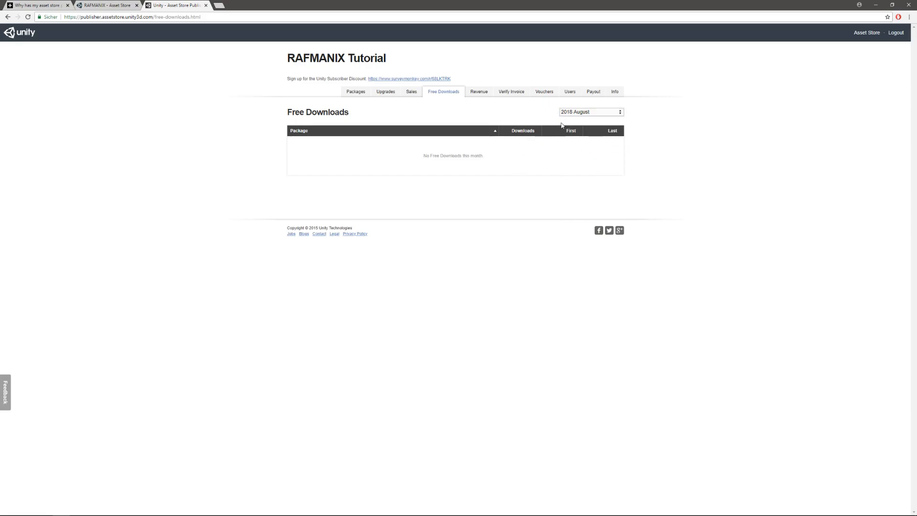
# - Review the gross and net sales for 2018 August, the paid package upgrades and the package list
pyautogui.click(412, 95)
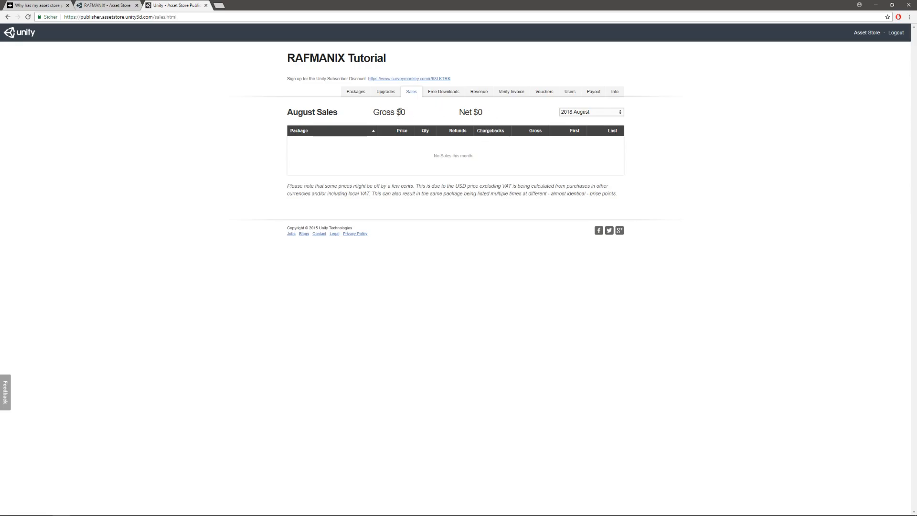
pyautogui.doubleClick(403, 112)
pyautogui.doubleClick(480, 112)
pyautogui.click(489, 116)
pyautogui.click(386, 92)
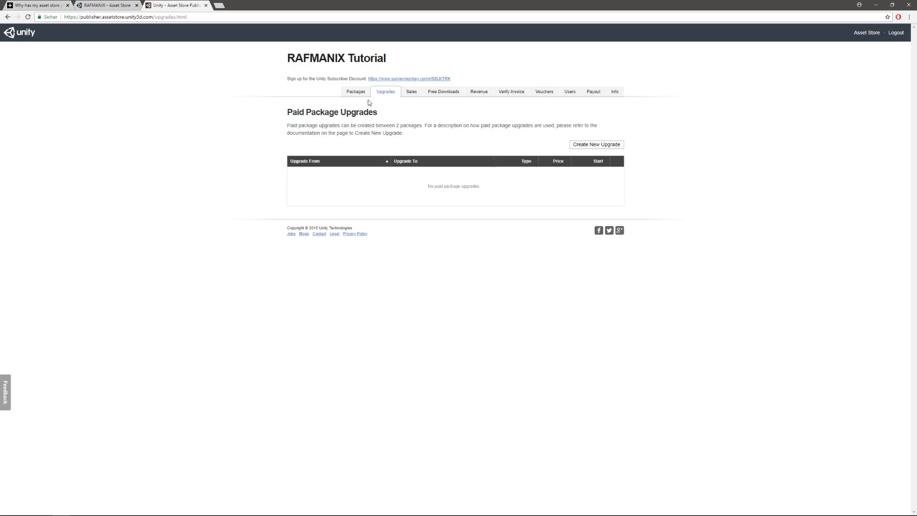
pyautogui.click(354, 92)
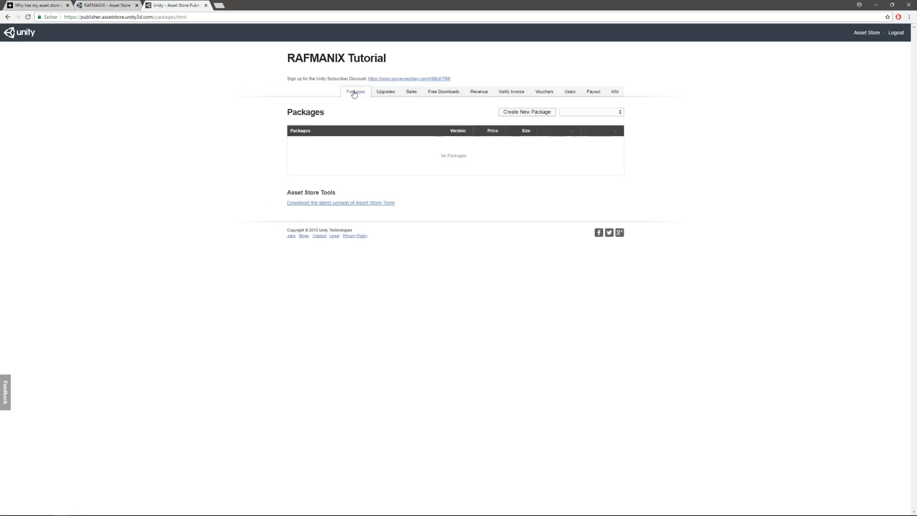